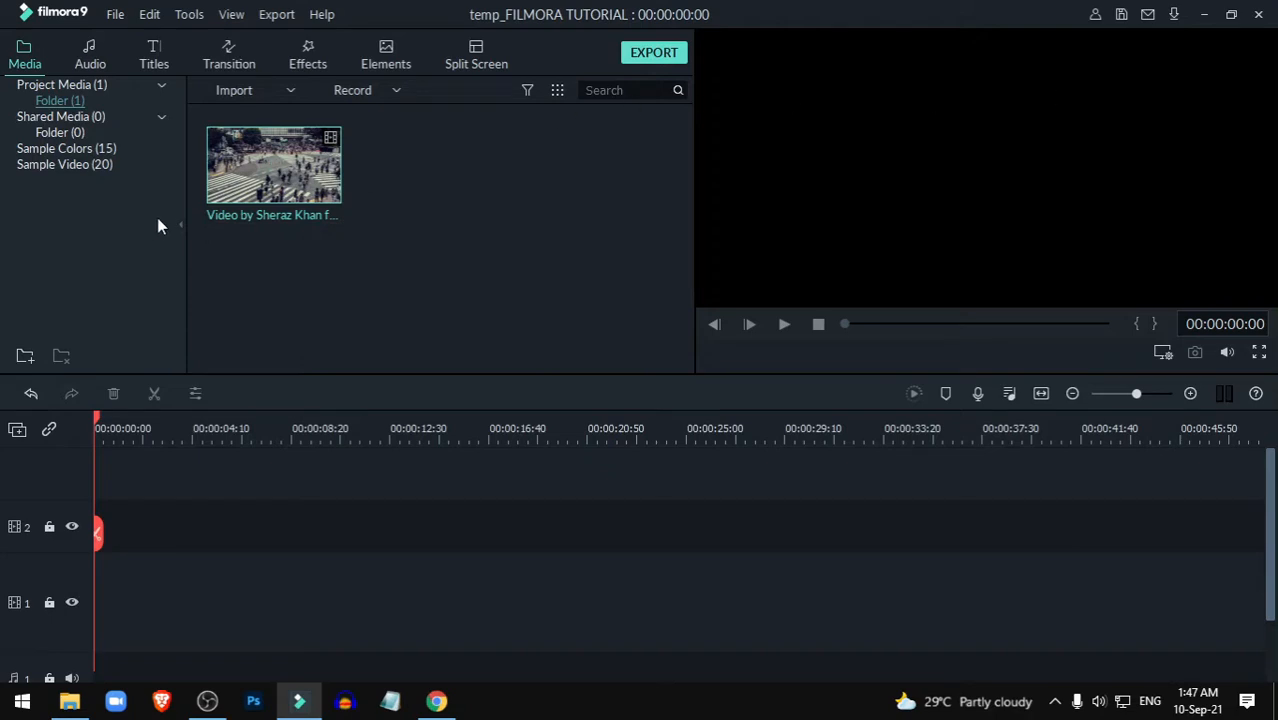
Place the street-crossing clip at the start of video track 1 and a Default Title above it on track 2
{"action": "left_click_drag", "start_coordinate": [273, 165], "coordinate": [69, 577]}
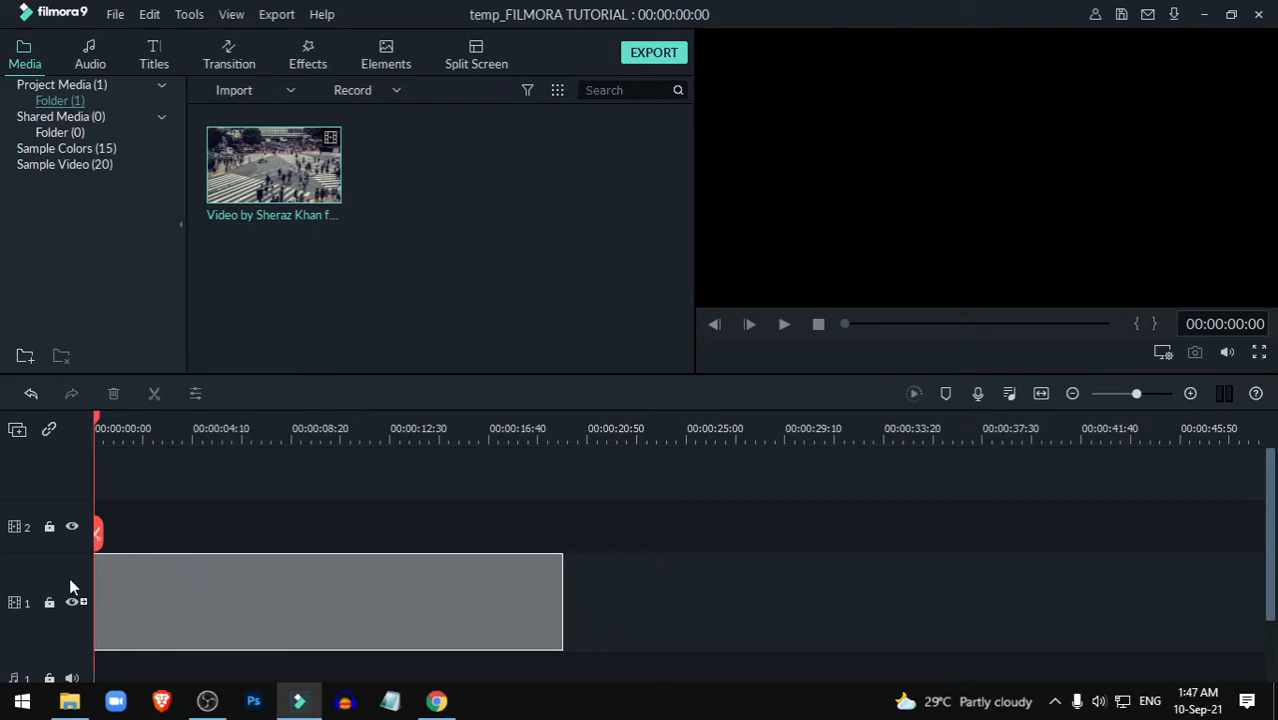
{"action": "left_click", "coordinate": [777, 389]}
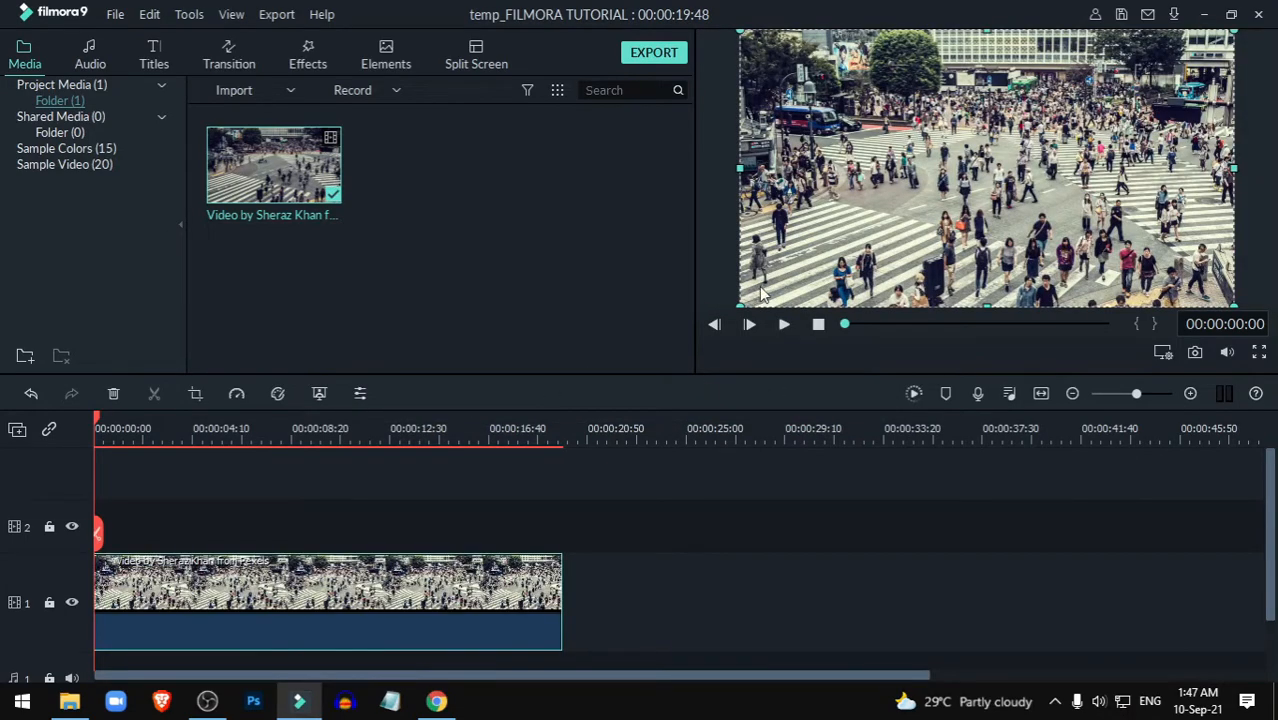
{"action": "left_click", "coordinate": [160, 55]}
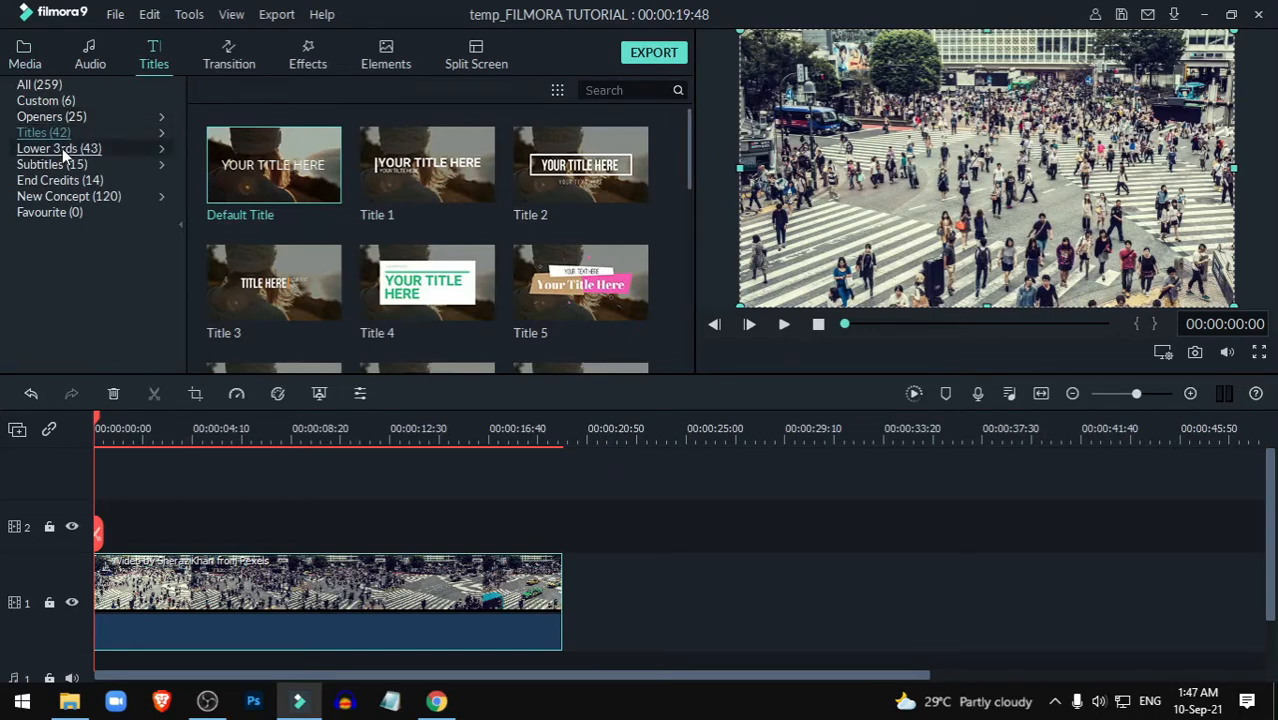
{"action": "left_click_drag", "start_coordinate": [253, 185], "coordinate": [77, 535]}
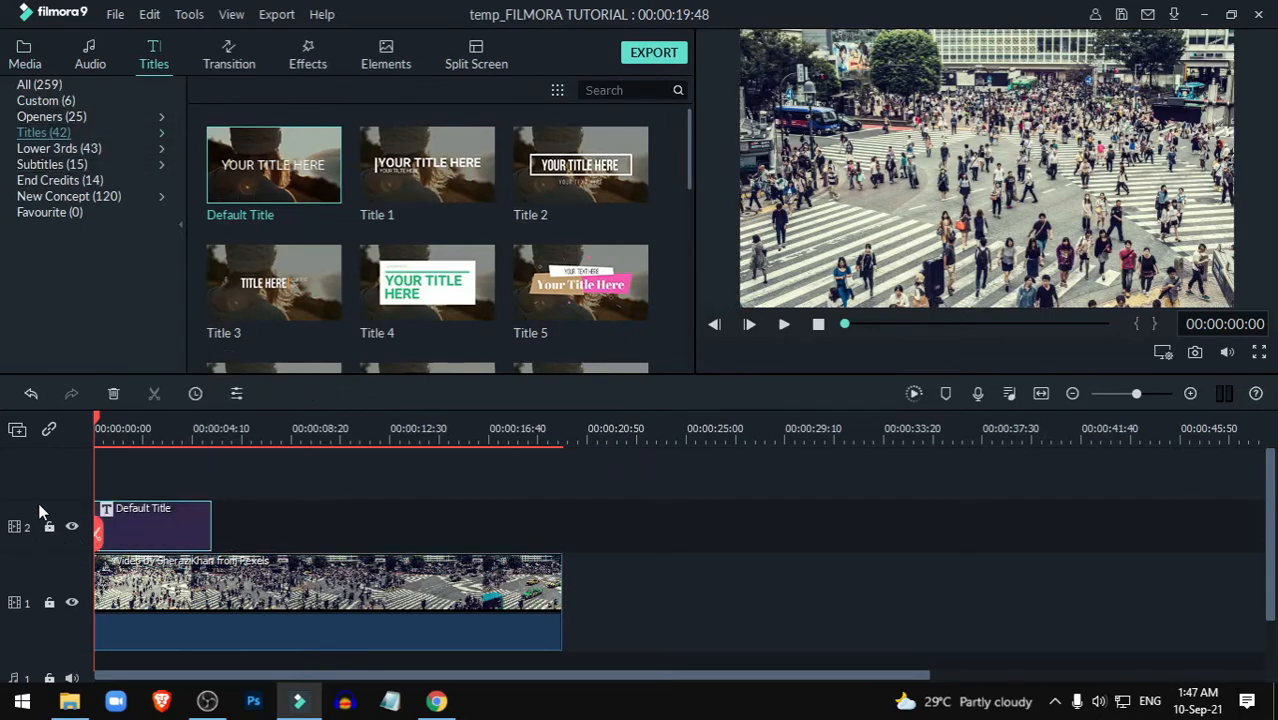
Open the Default Title in the advanced text editor and delete its "YOUR TITLE HERE" text box
{"action": "double_click", "coordinate": [171, 514]}
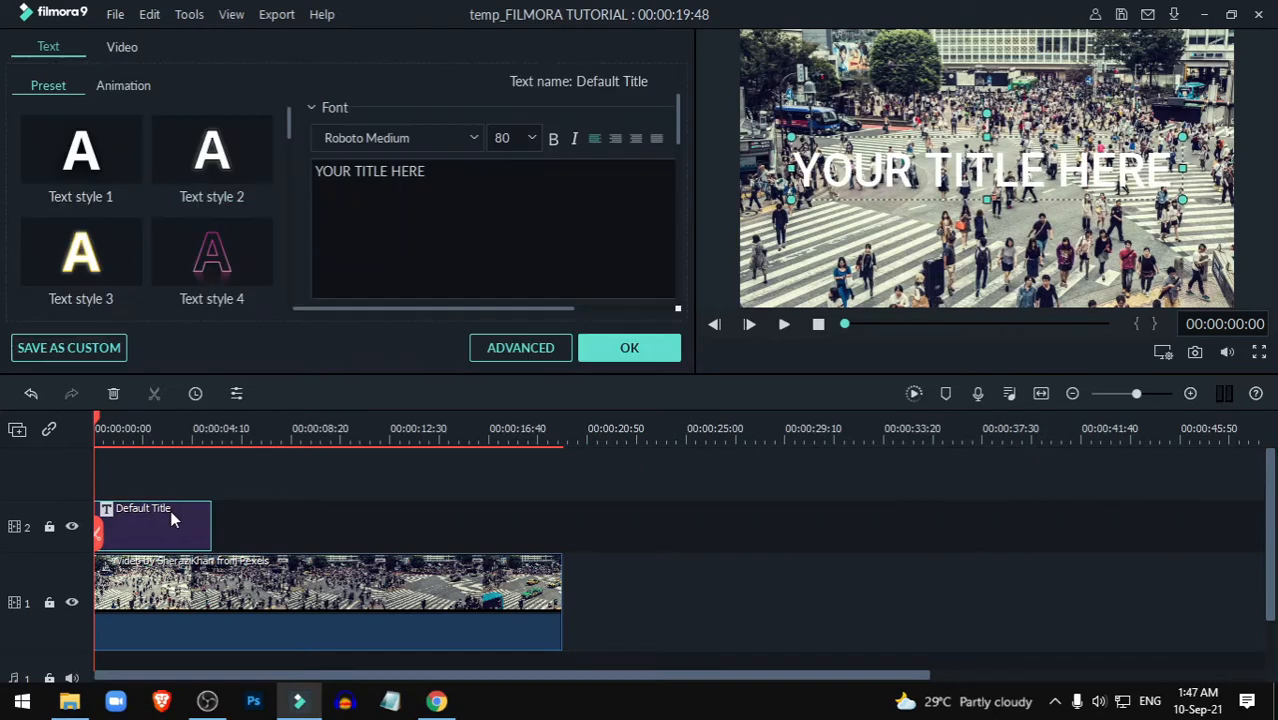
{"action": "left_click", "coordinate": [516, 360]}
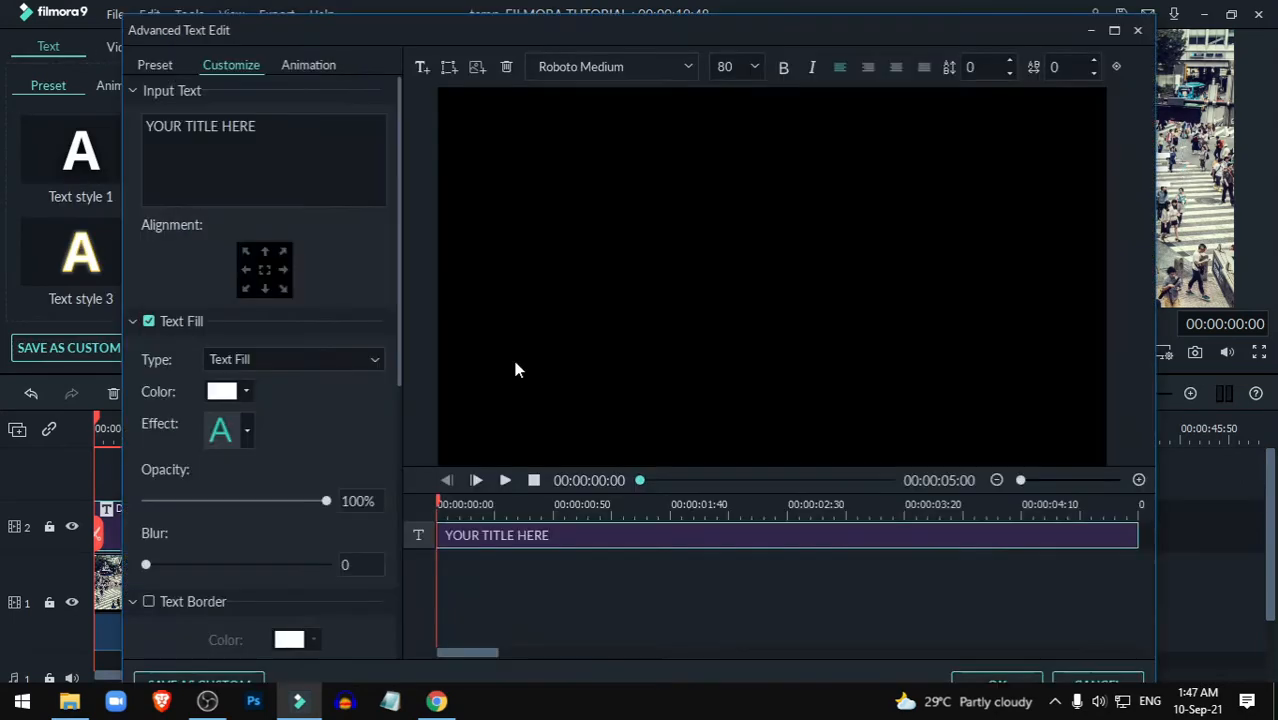
{"action": "left_click", "coordinate": [506, 67]}
Add a rectangle shape to the title and clear its placeholder text
{"action": "left_click", "coordinate": [449, 67]}
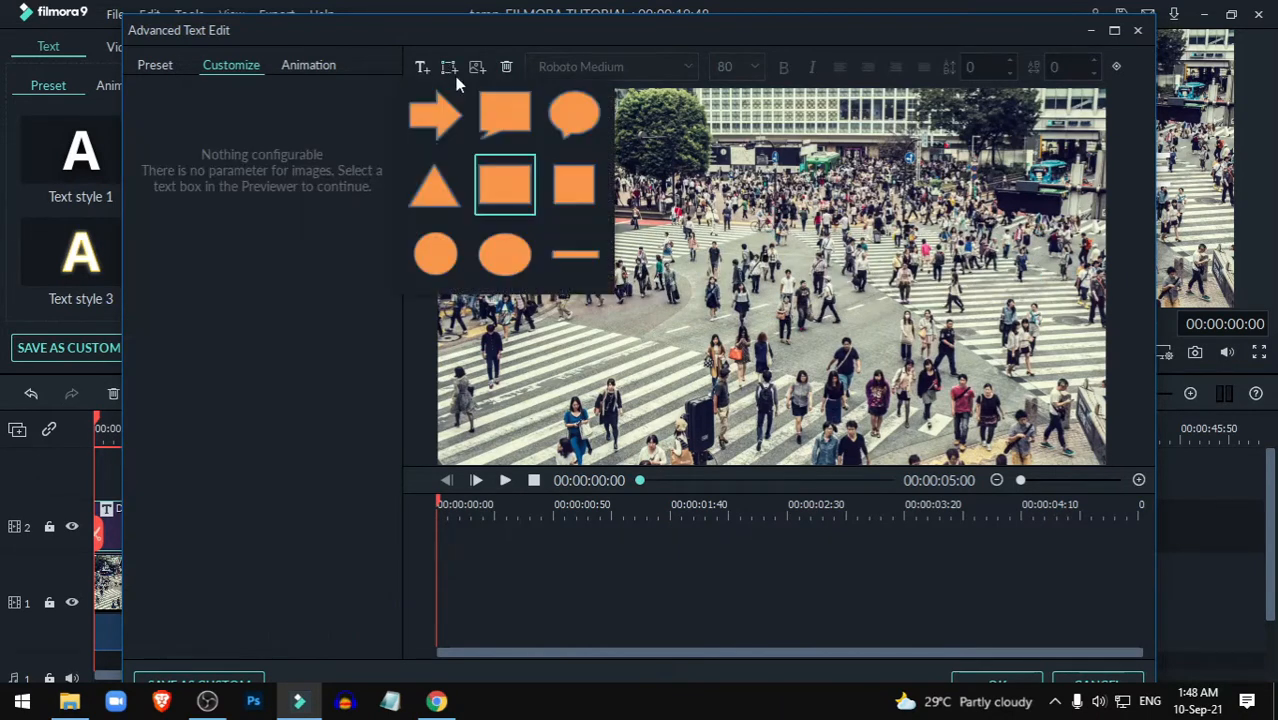
{"action": "left_click", "coordinate": [505, 185]}
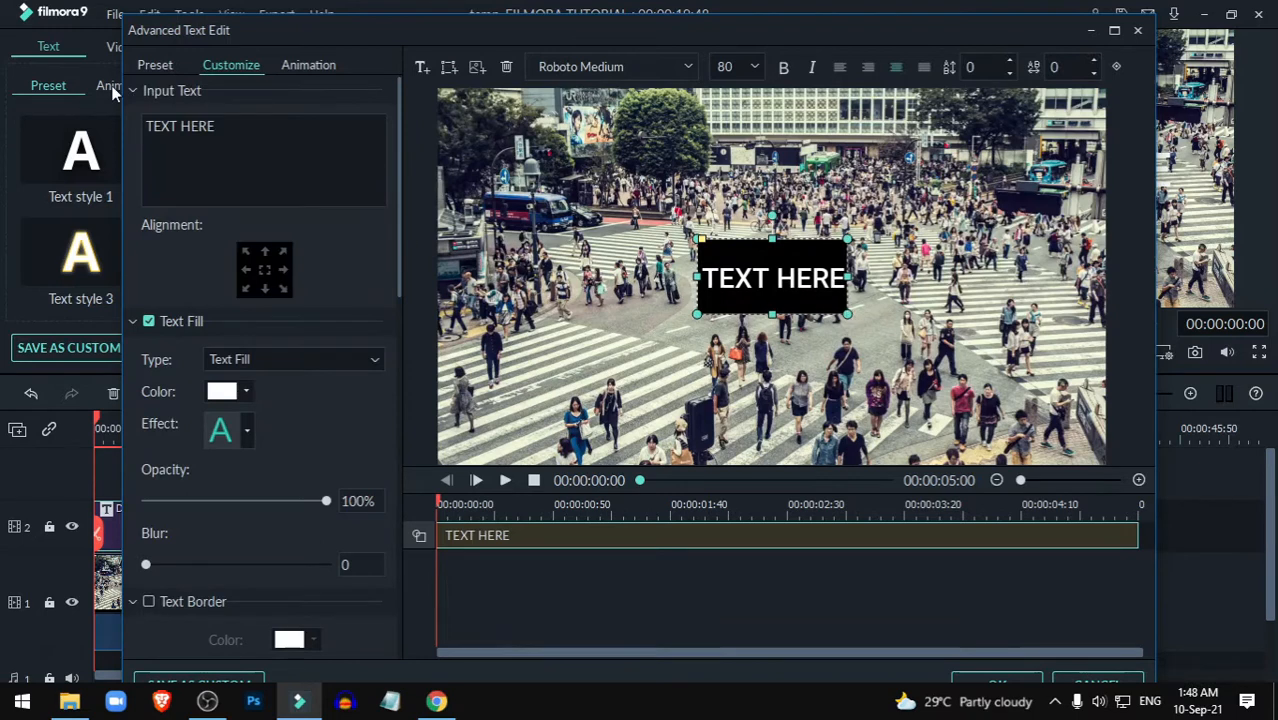
{"action": "left_click", "coordinate": [247, 119]}
{"action": "key", "text": "ctrl+a"}
{"action": "key", "text": "BackSpace"}
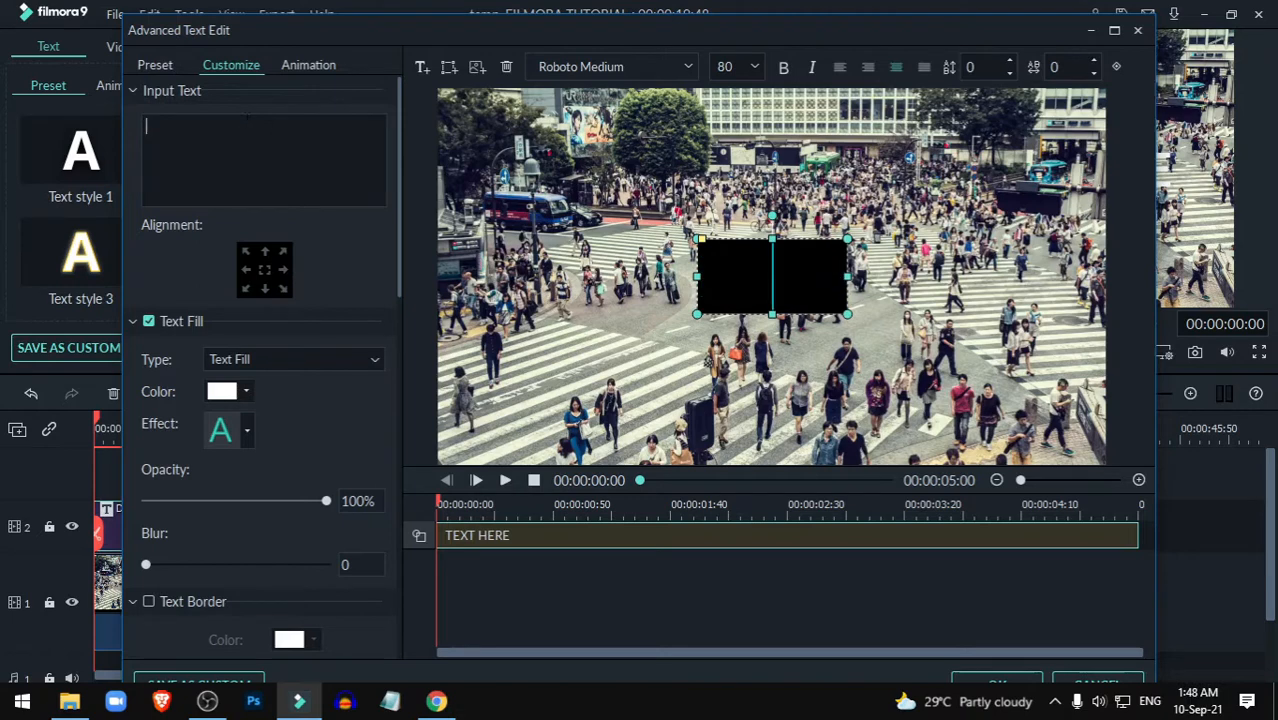
Set the rectangle's shape fill colour to black
{"action": "scroll", "coordinate": [370, 335], "scroll_direction": "down", "scroll_amount": 10}
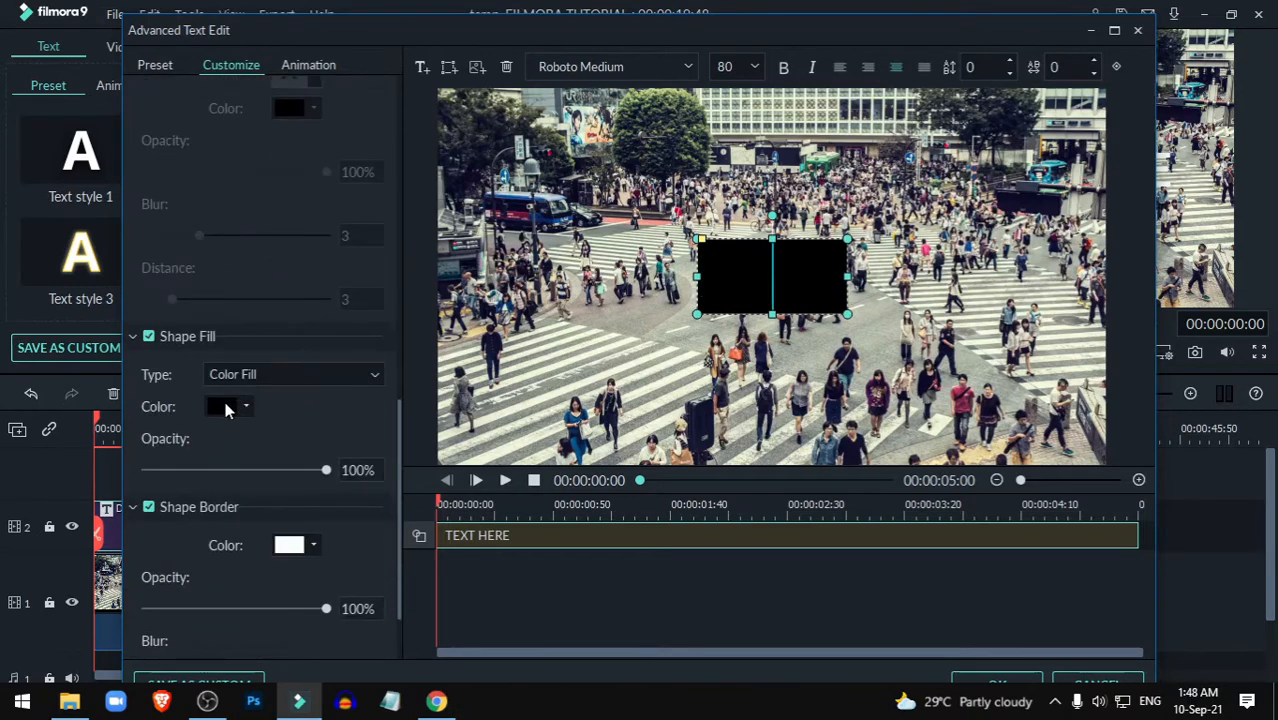
{"action": "left_click", "coordinate": [228, 407]}
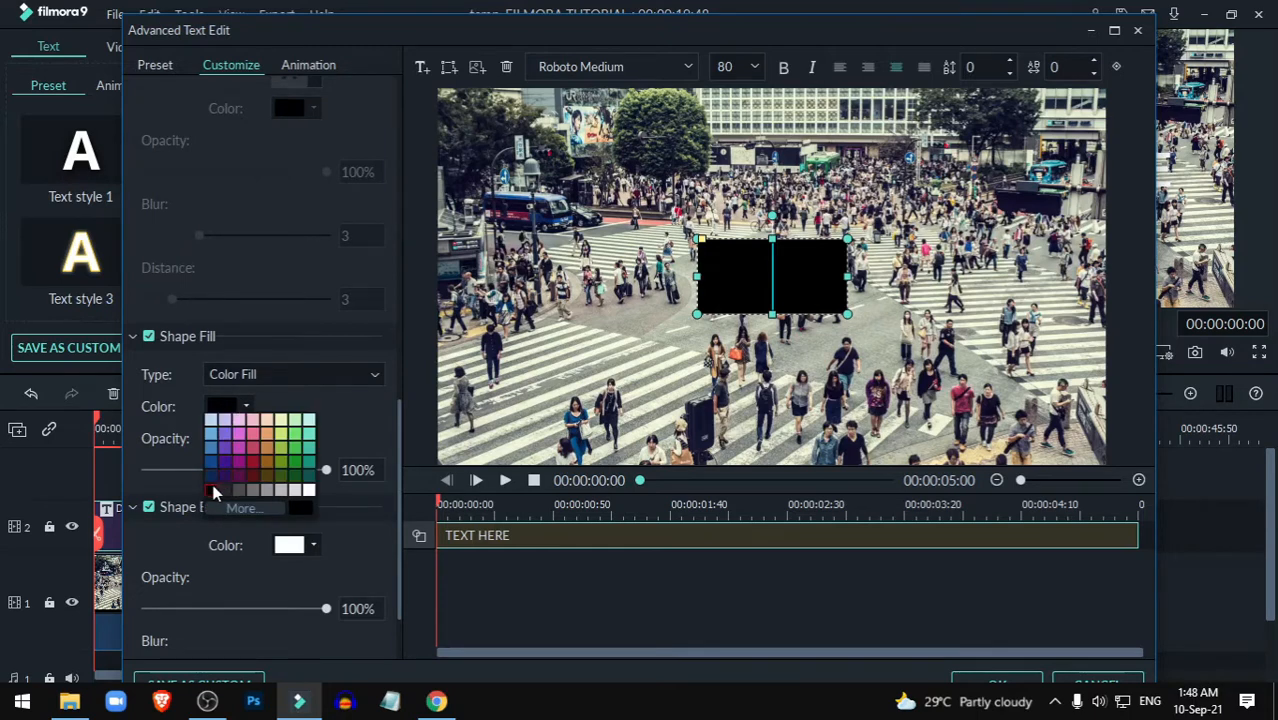
{"action": "left_click", "coordinate": [218, 490]}
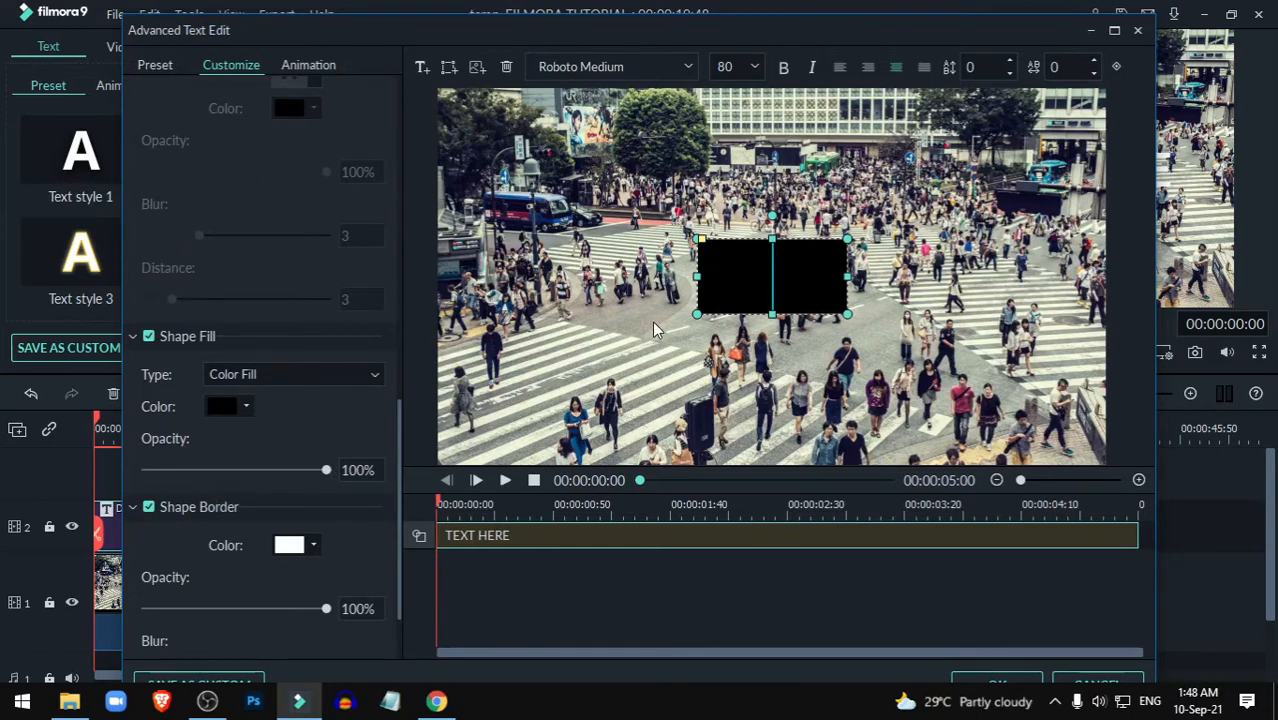
Enlarge the black rectangle past two opposite corners of the frame so it covers the whole picture
{"action": "scroll", "coordinate": [249, 217], "scroll_direction": "up", "scroll_amount": 10}
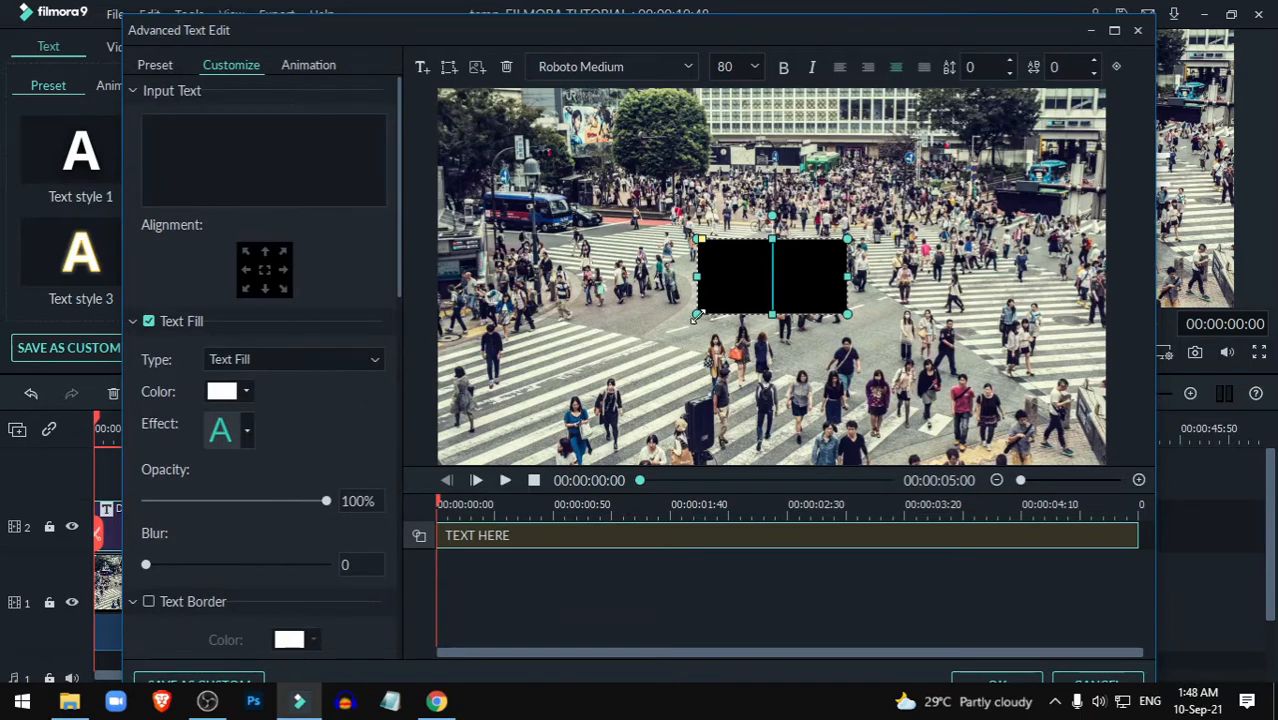
{"action": "left_click_drag", "start_coordinate": [699, 315], "coordinate": [337, 449]}
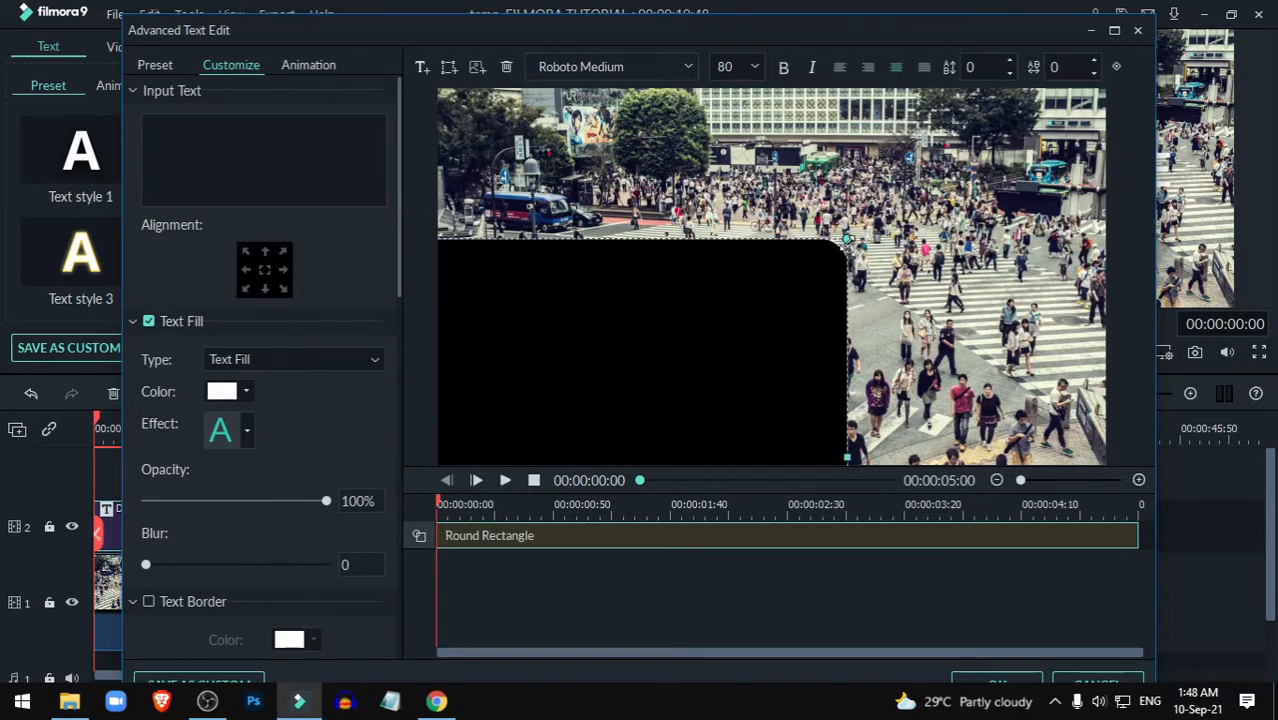
{"action": "left_click_drag", "start_coordinate": [847, 238], "coordinate": [1160, 116]}
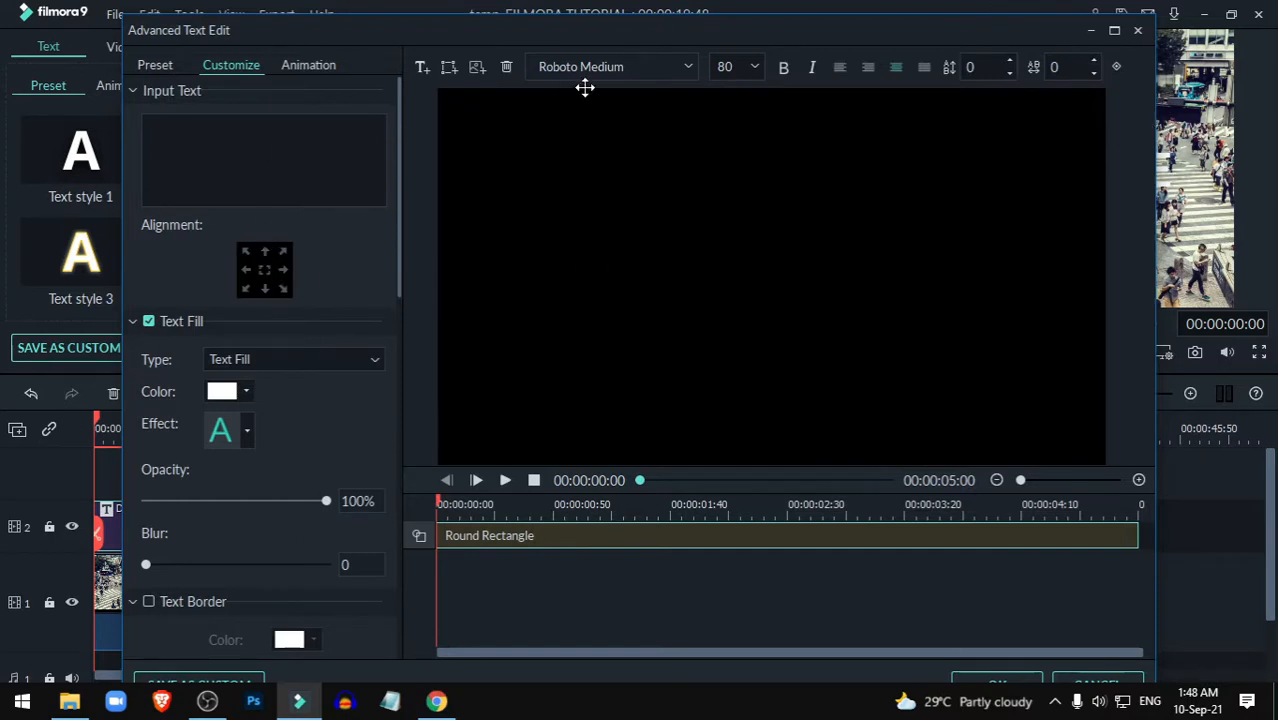
Set the font of the rectangle's text to Impact
{"action": "left_click", "coordinate": [620, 67]}
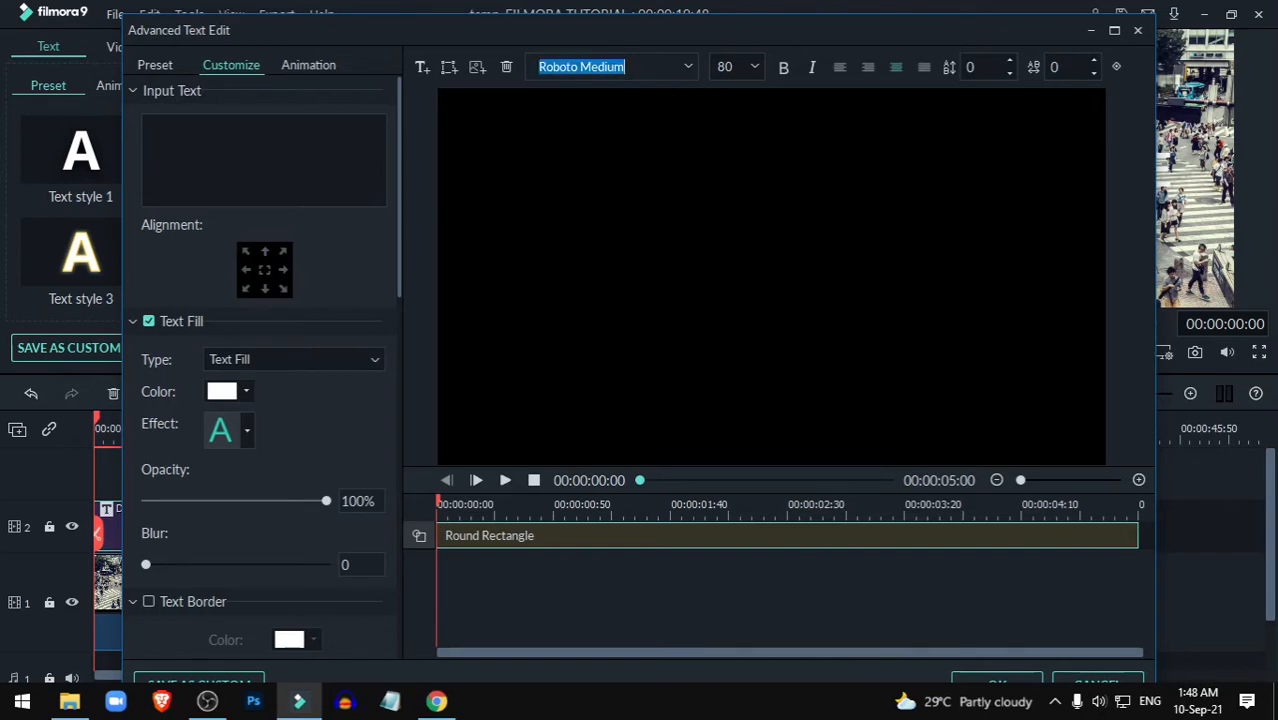
{"action": "left_click", "coordinate": [688, 67]}
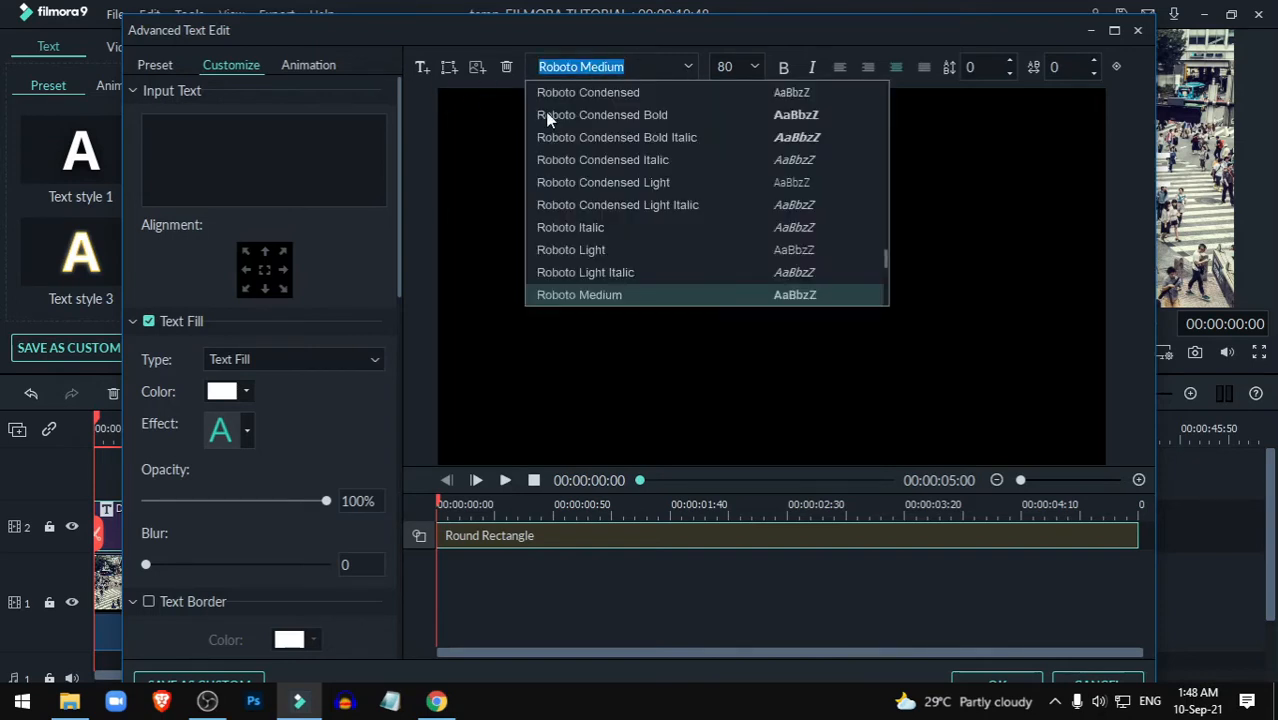
{"action": "scroll", "coordinate": [612, 155], "scroll_direction": "up", "scroll_amount": 5}
{"action": "scroll", "coordinate": [612, 160], "scroll_direction": "up", "scroll_amount": 20}
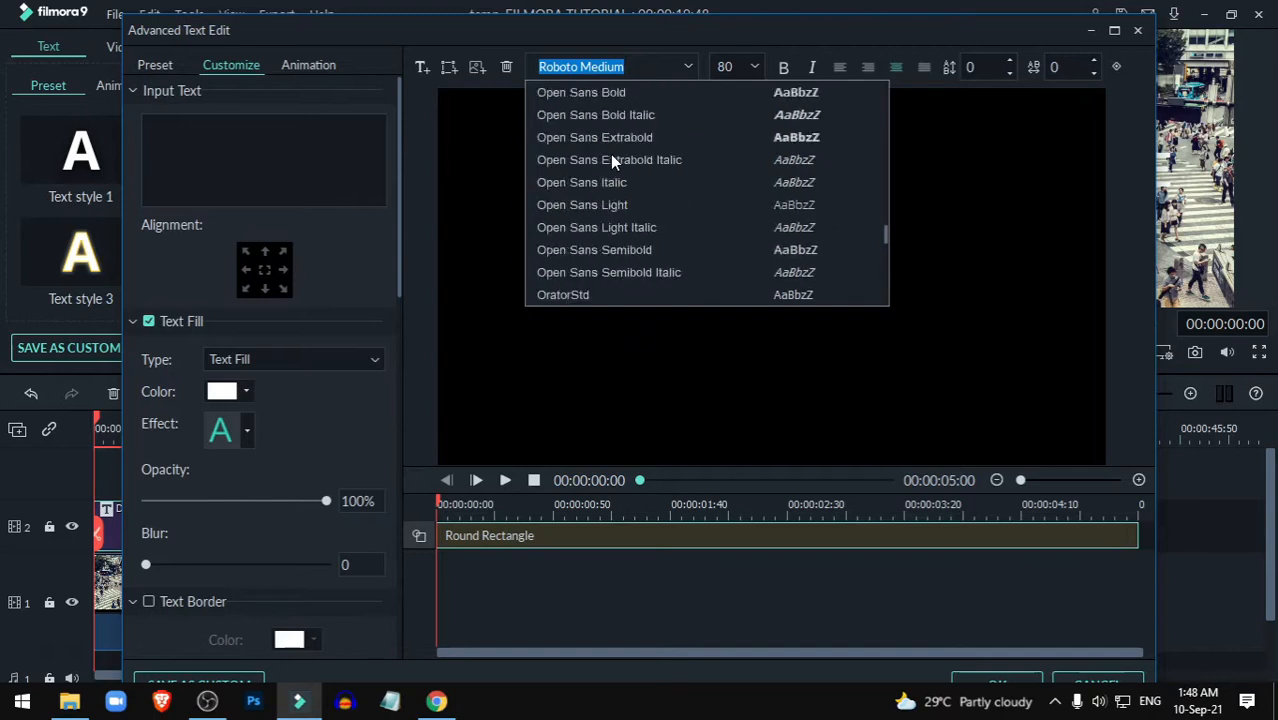
{"action": "scroll", "coordinate": [612, 162], "scroll_direction": "up", "scroll_amount": 20}
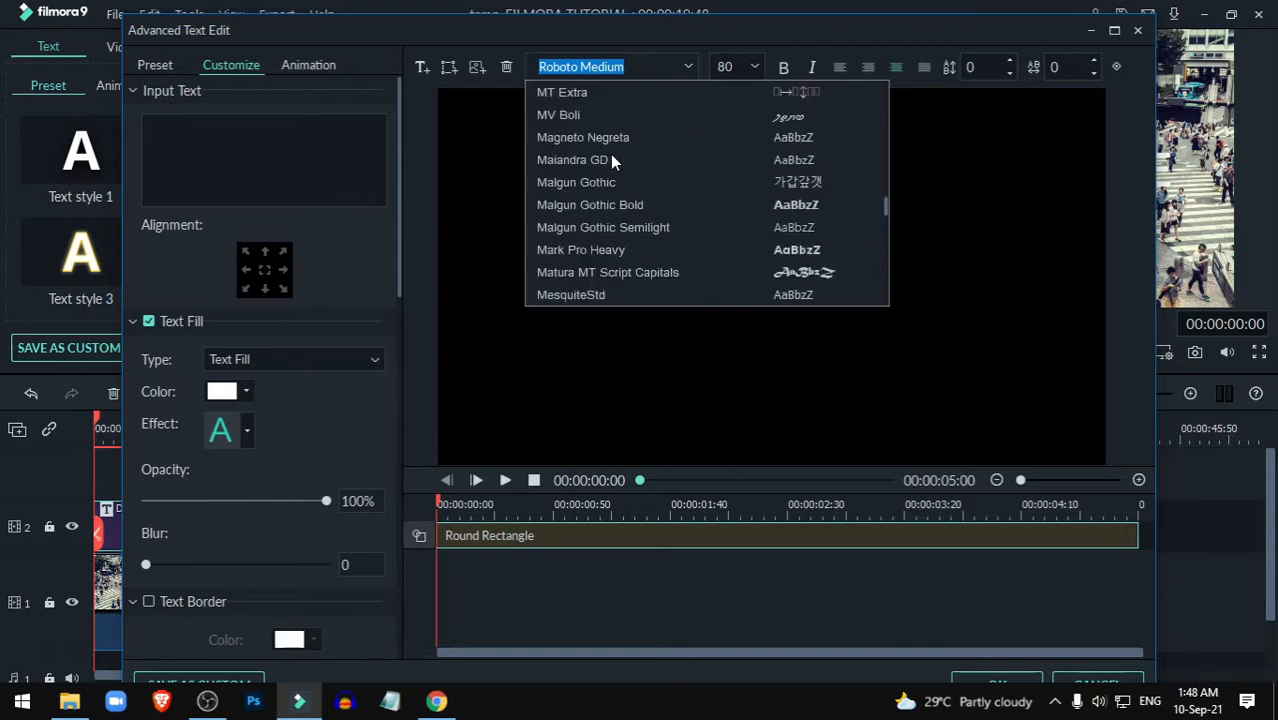
{"action": "scroll", "coordinate": [612, 160], "scroll_direction": "up", "scroll_amount": 10}
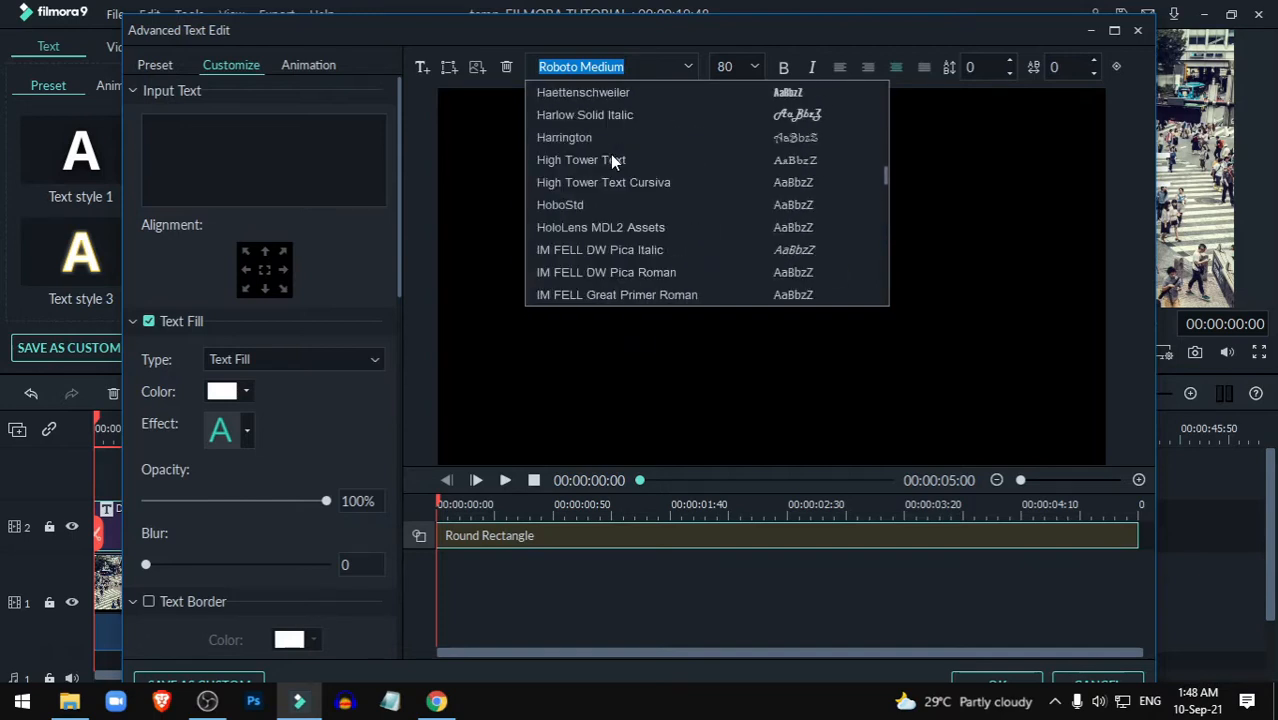
{"action": "scroll", "coordinate": [614, 187], "scroll_direction": "down", "scroll_amount": 2}
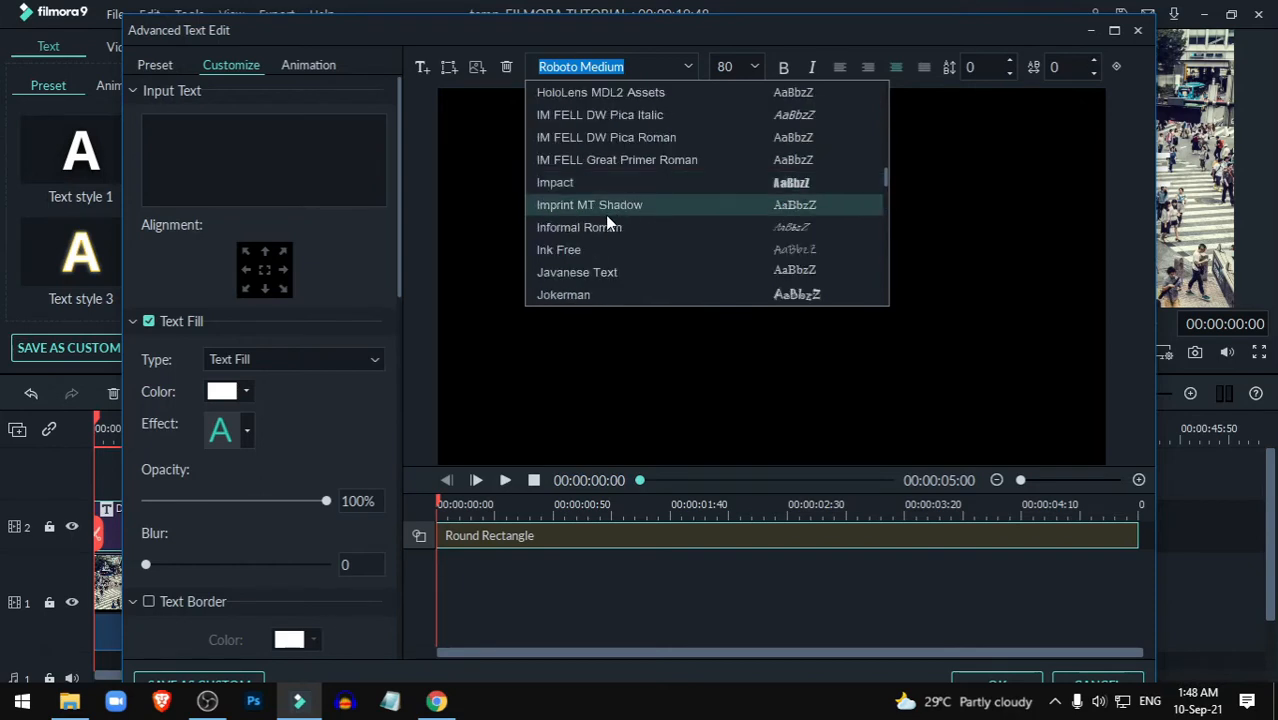
{"action": "left_click", "coordinate": [611, 186]}
Enter ROAD as the rectangle's text at font size 400 and apply the advanced edits
{"action": "left_click", "coordinate": [212, 145]}
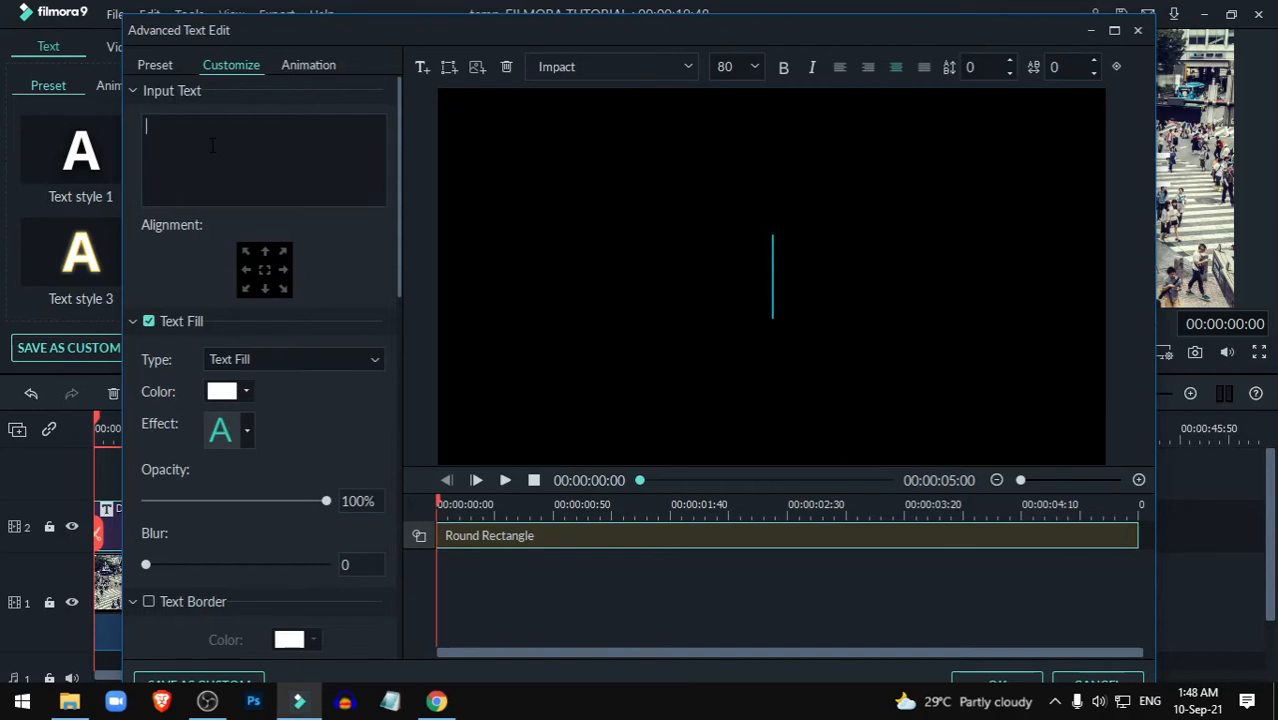
{"action": "type", "text": "ROAD"}
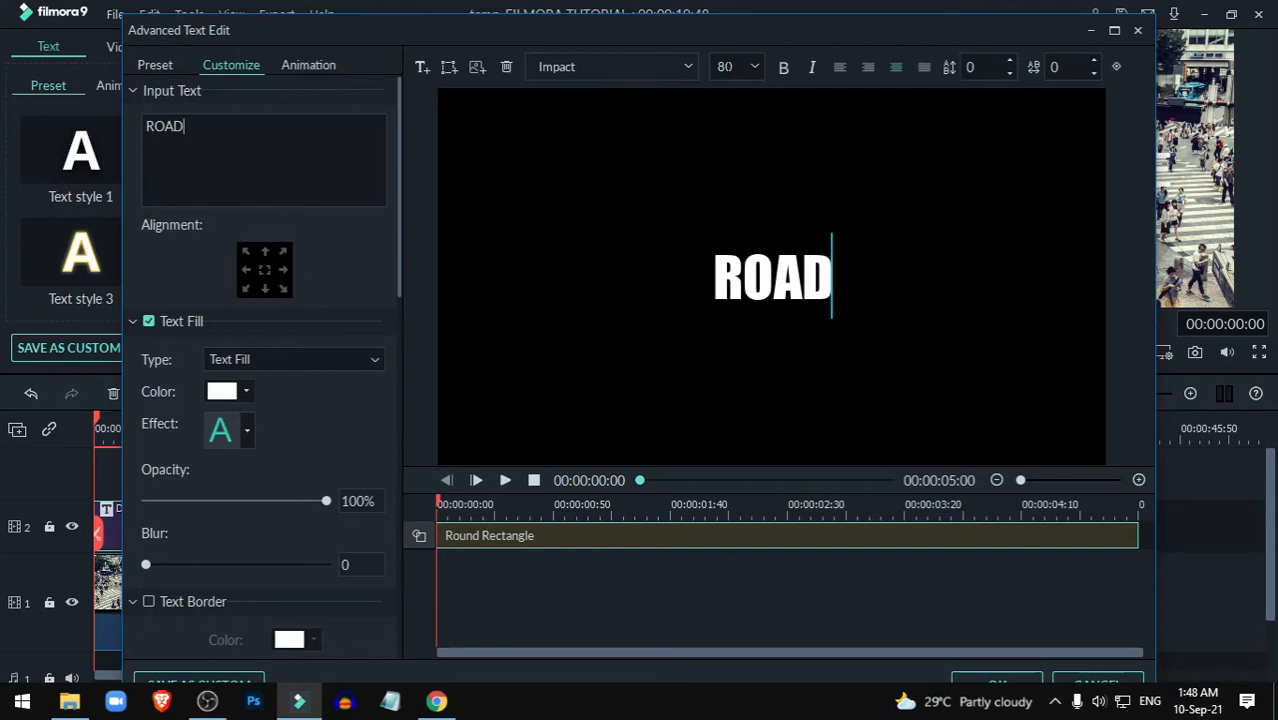
{"action": "double_click", "coordinate": [725, 66]}
{"action": "type", "text": "400"}
{"action": "key", "text": "Return"}
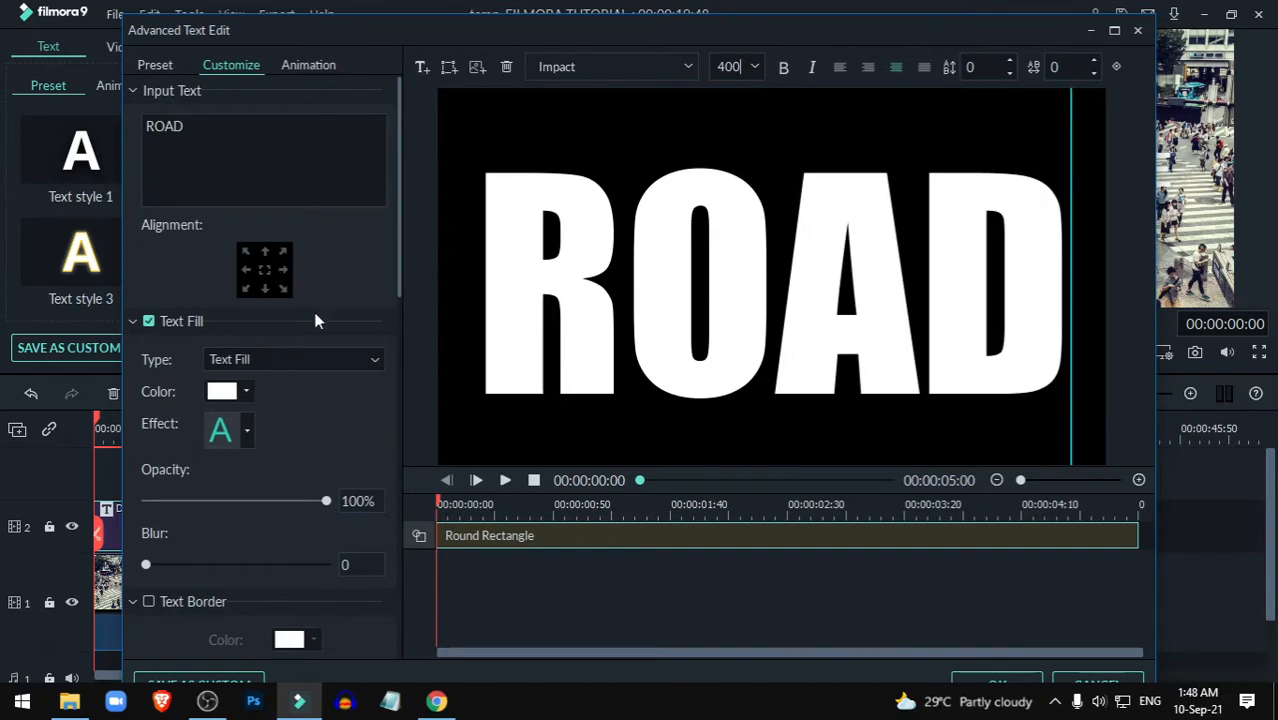
{"action": "left_click", "coordinate": [1030, 685]}
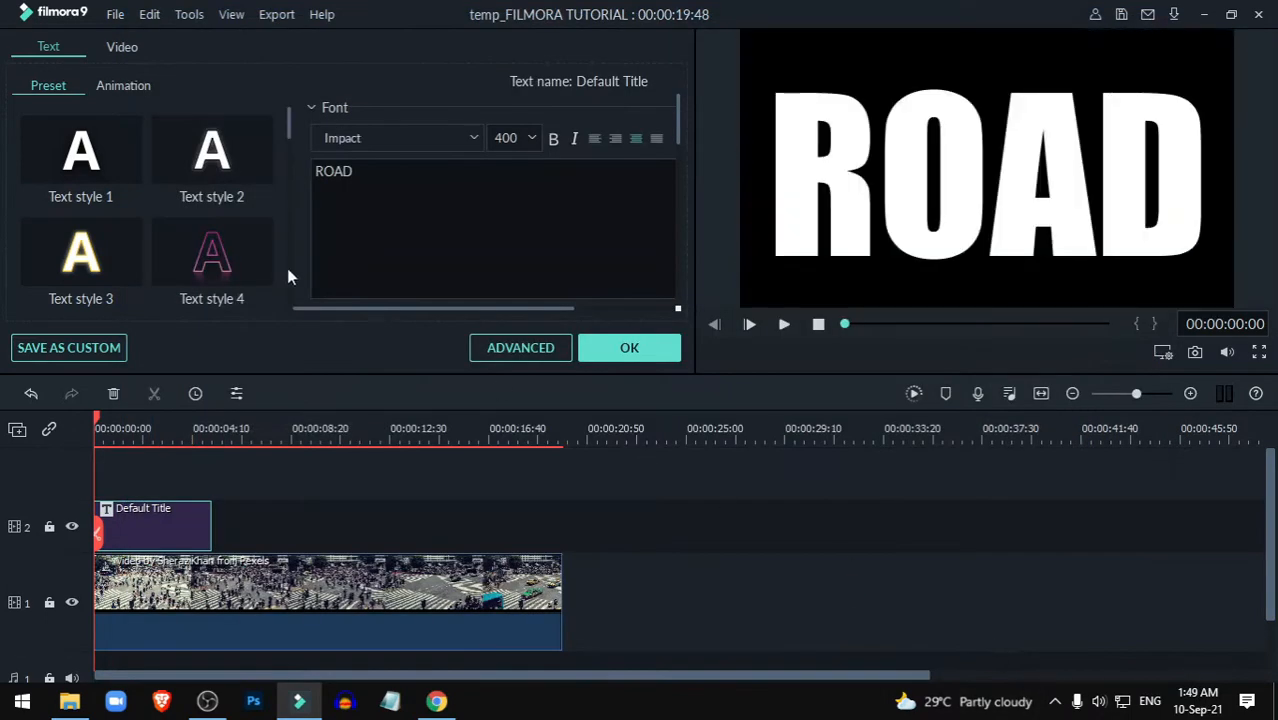
Set the title's compositing blending mode to Darken
{"action": "left_click", "coordinate": [123, 47]}
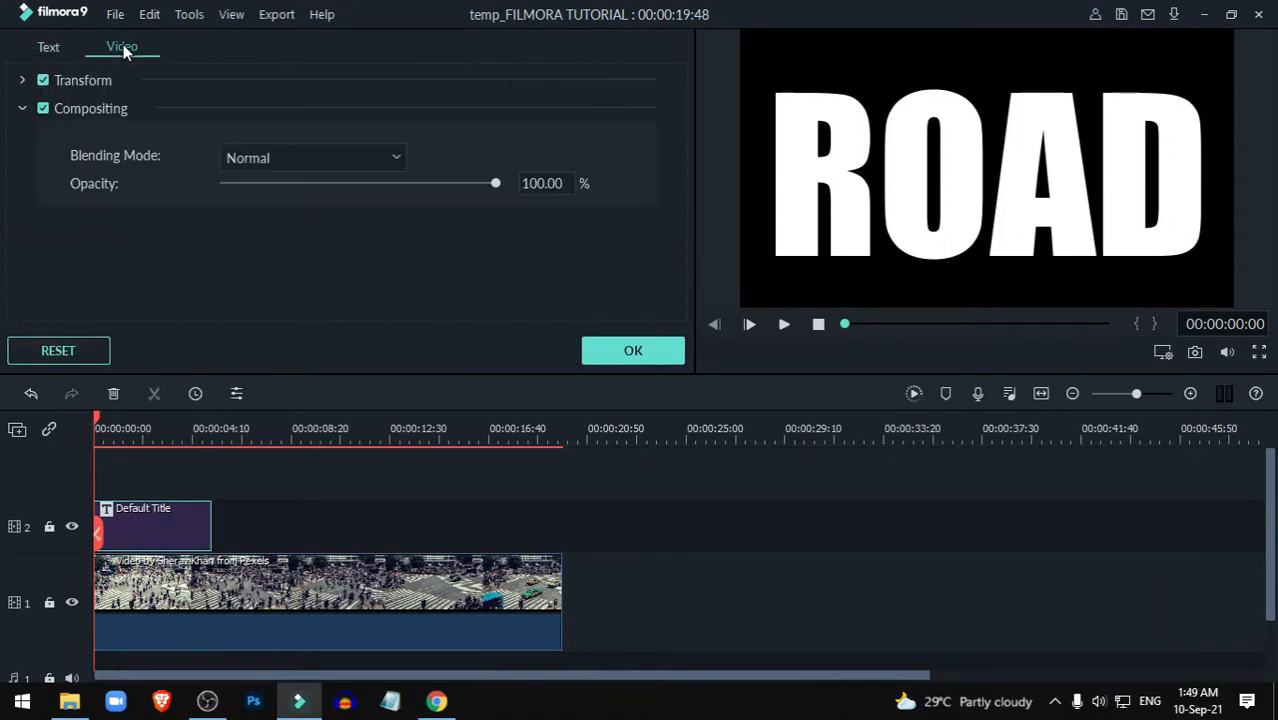
{"action": "left_click", "coordinate": [23, 109]}
{"action": "left_click", "coordinate": [23, 109]}
{"action": "left_click", "coordinate": [369, 157]}
{"action": "left_click", "coordinate": [340, 206]}
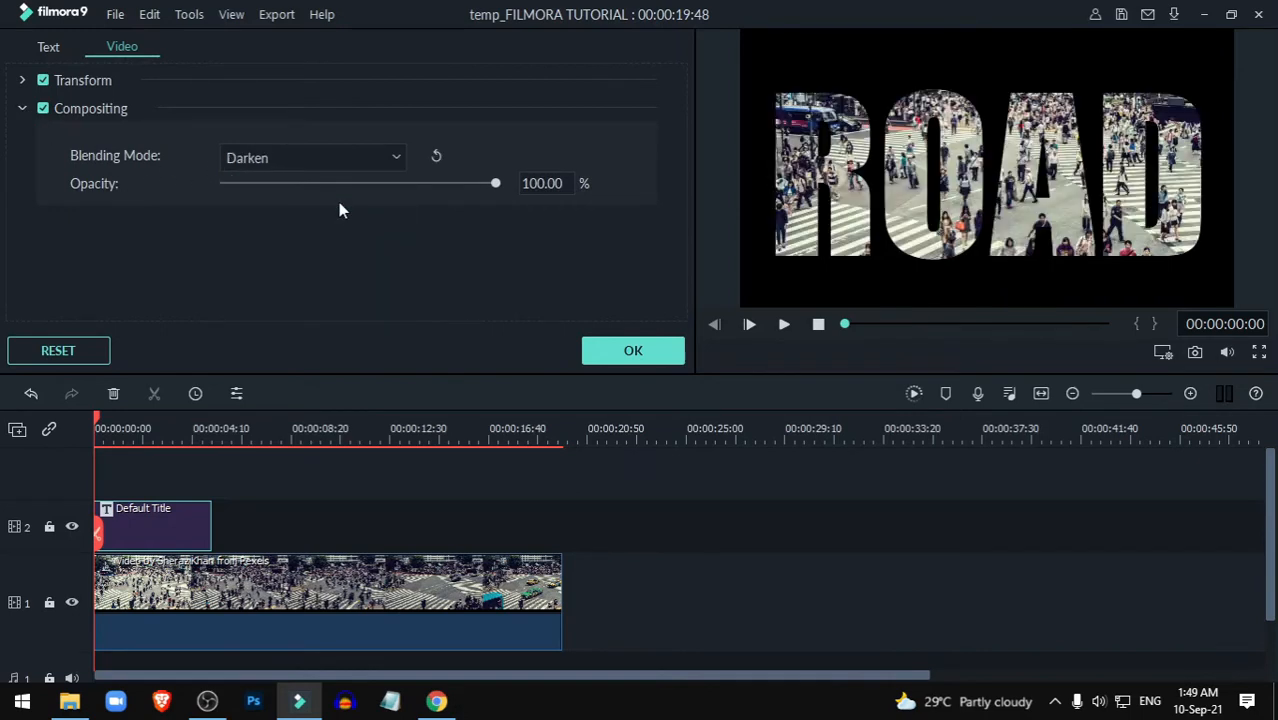
Play the blended title over the clip in full screen, then return and close the title settings
{"action": "left_click", "coordinate": [784, 325]}
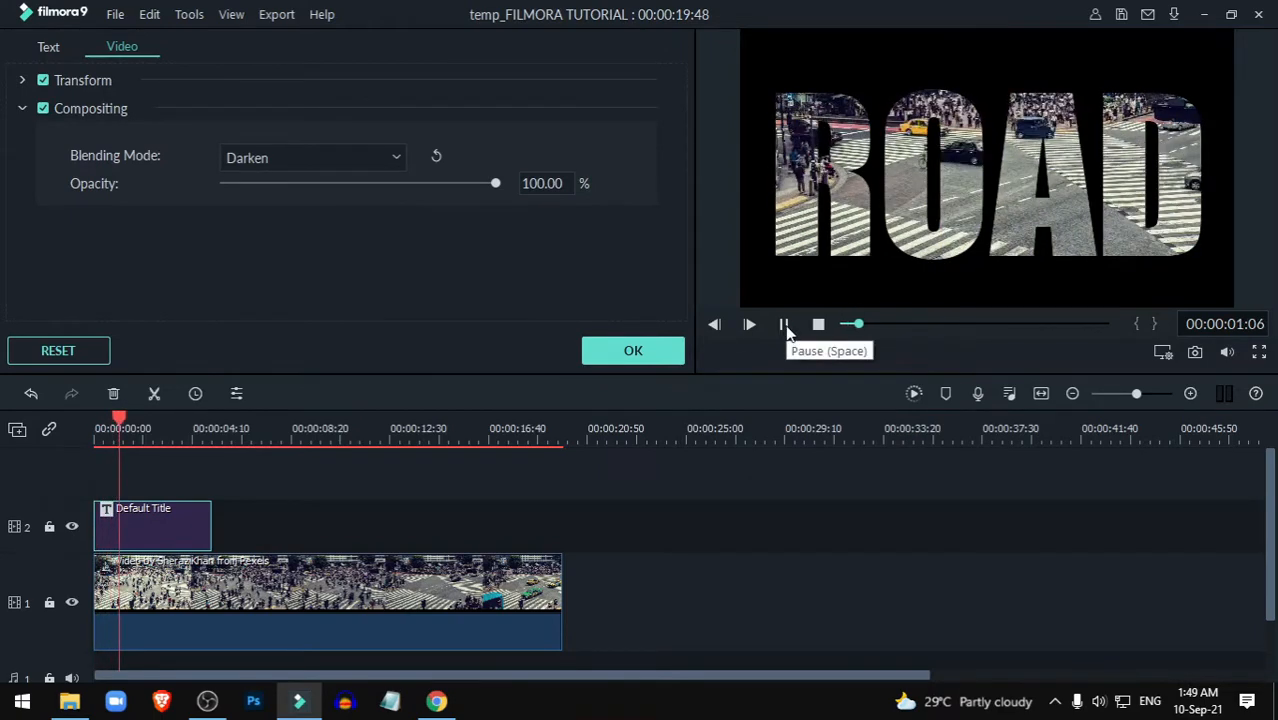
{"action": "left_click", "coordinate": [1259, 353]}
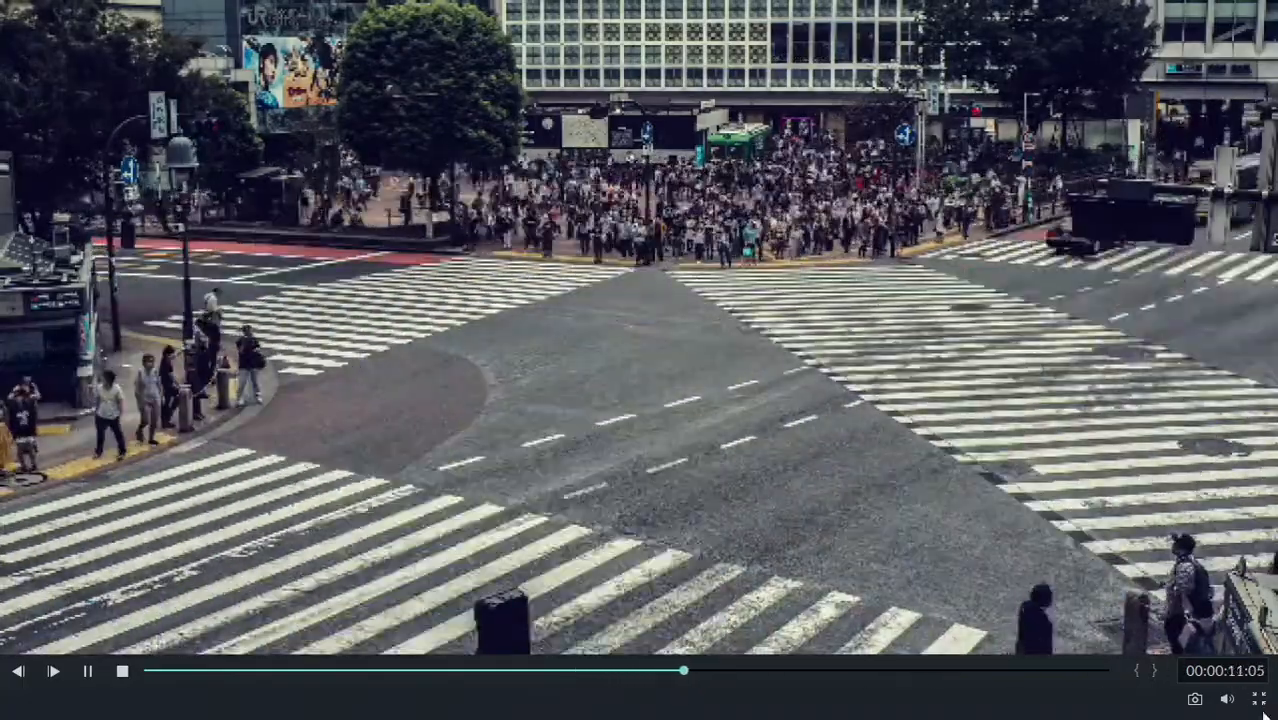
{"action": "left_click", "coordinate": [1259, 699]}
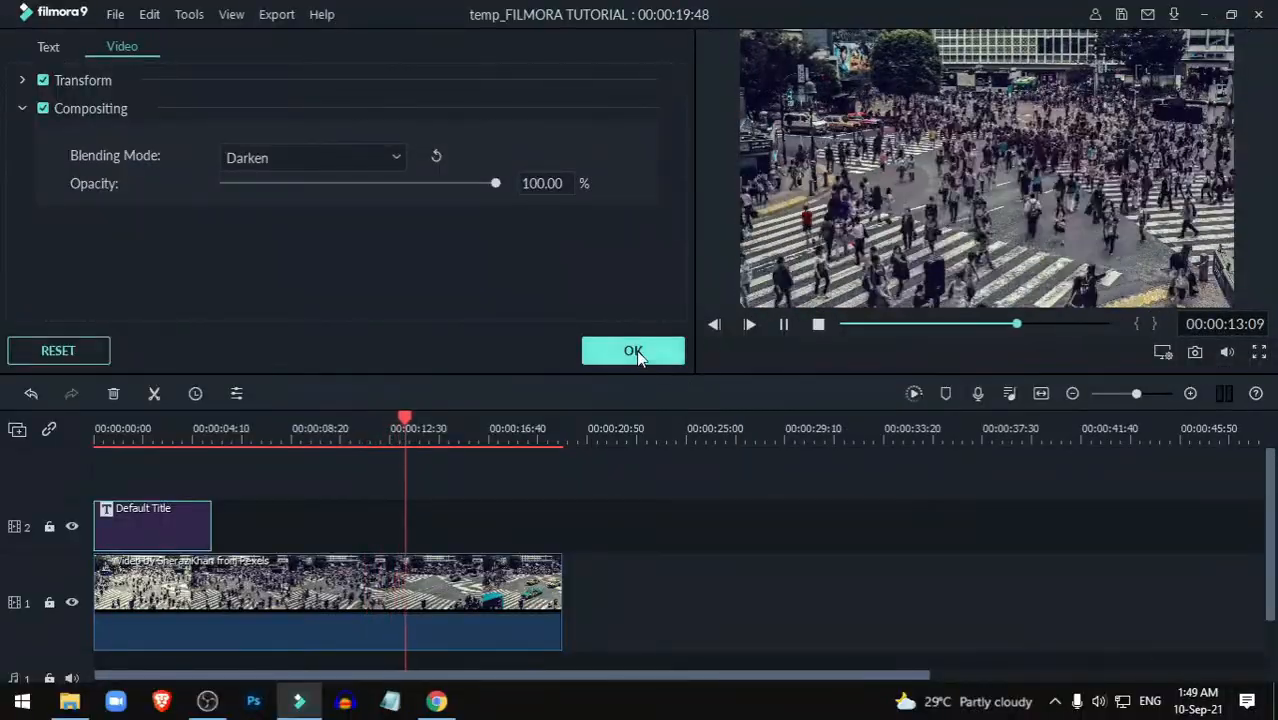
{"action": "left_click", "coordinate": [636, 352]}
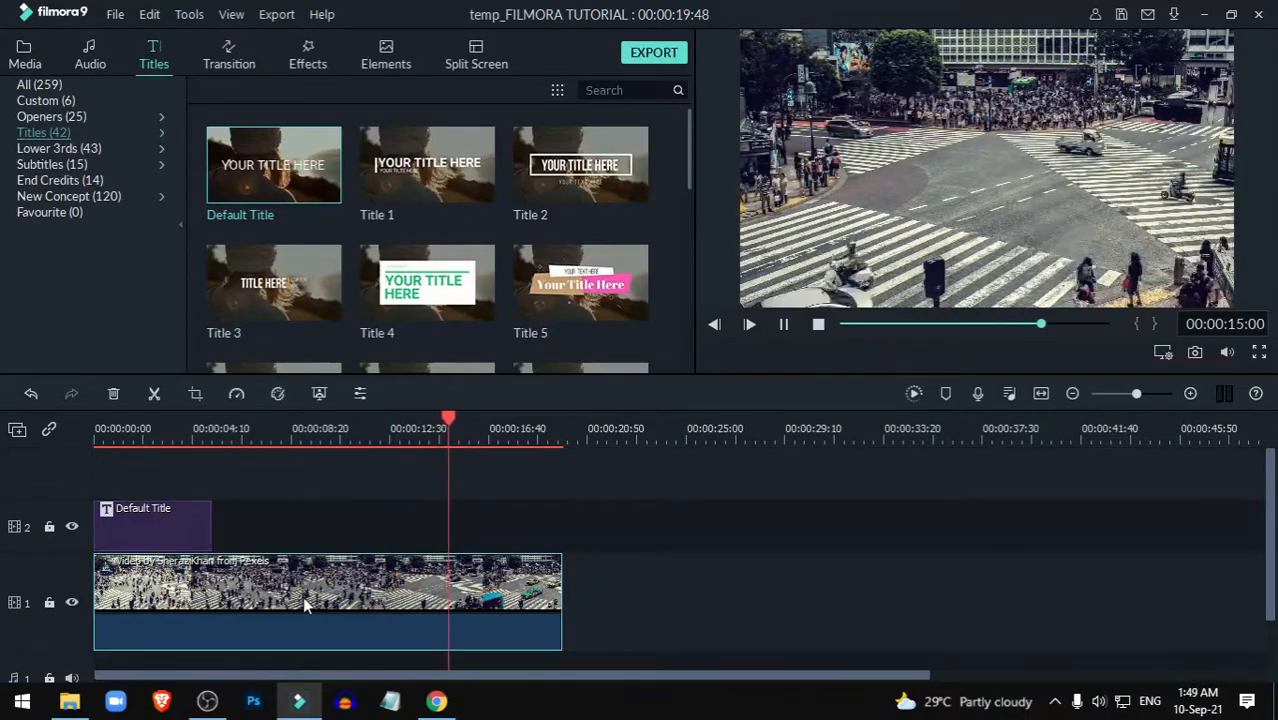
Reopen the ROAD title's advanced text settings and apply the Type Writer animation to the text
{"action": "double_click", "coordinate": [128, 531]}
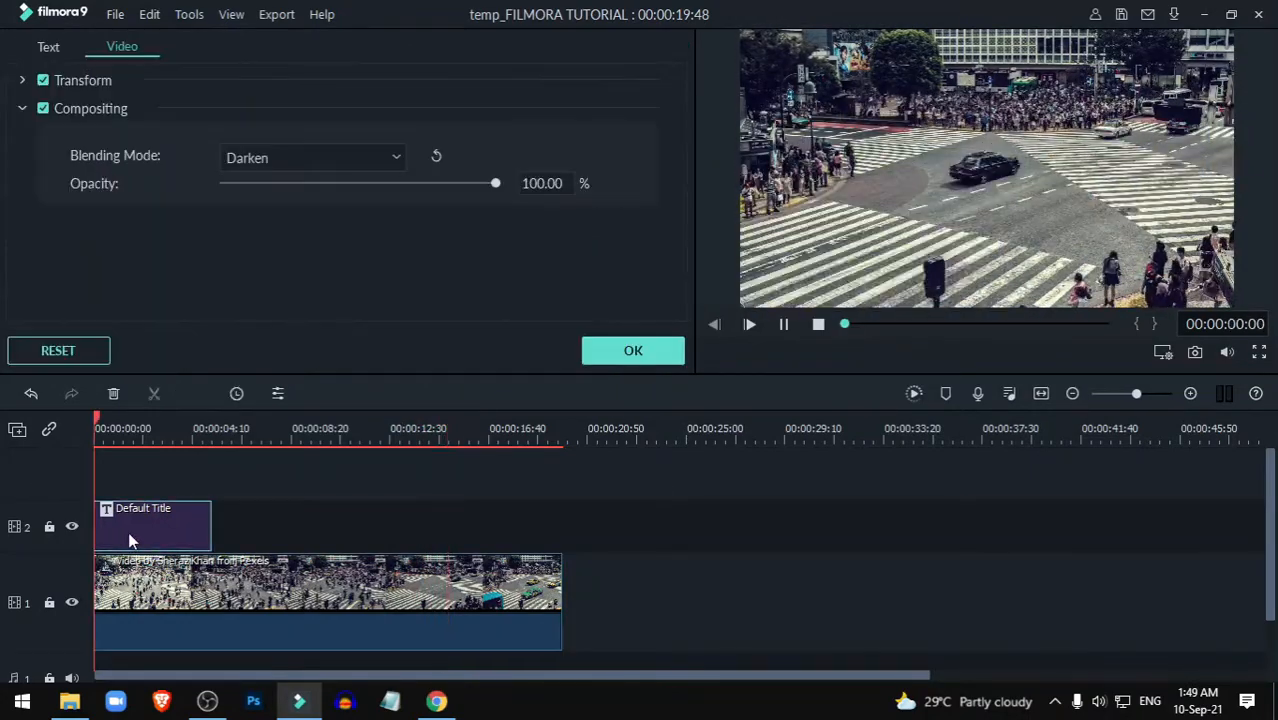
{"action": "key", "text": "space"}
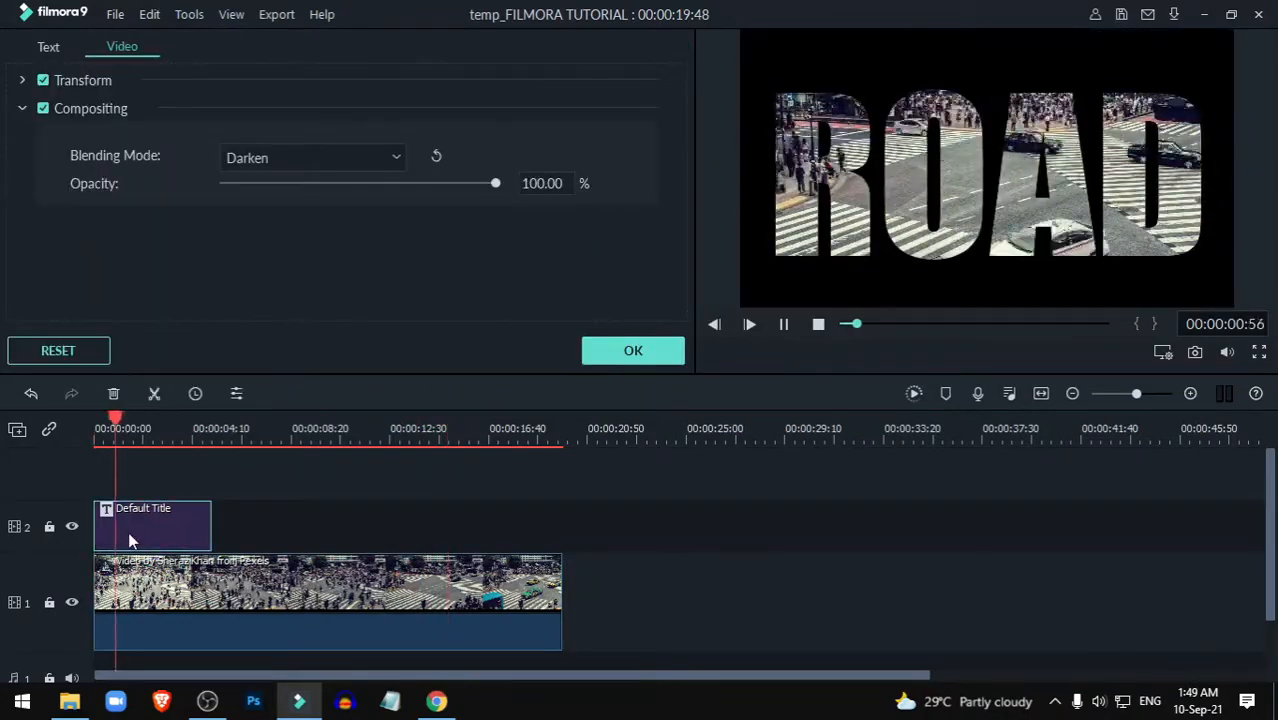
{"action": "left_click", "coordinate": [46, 50]}
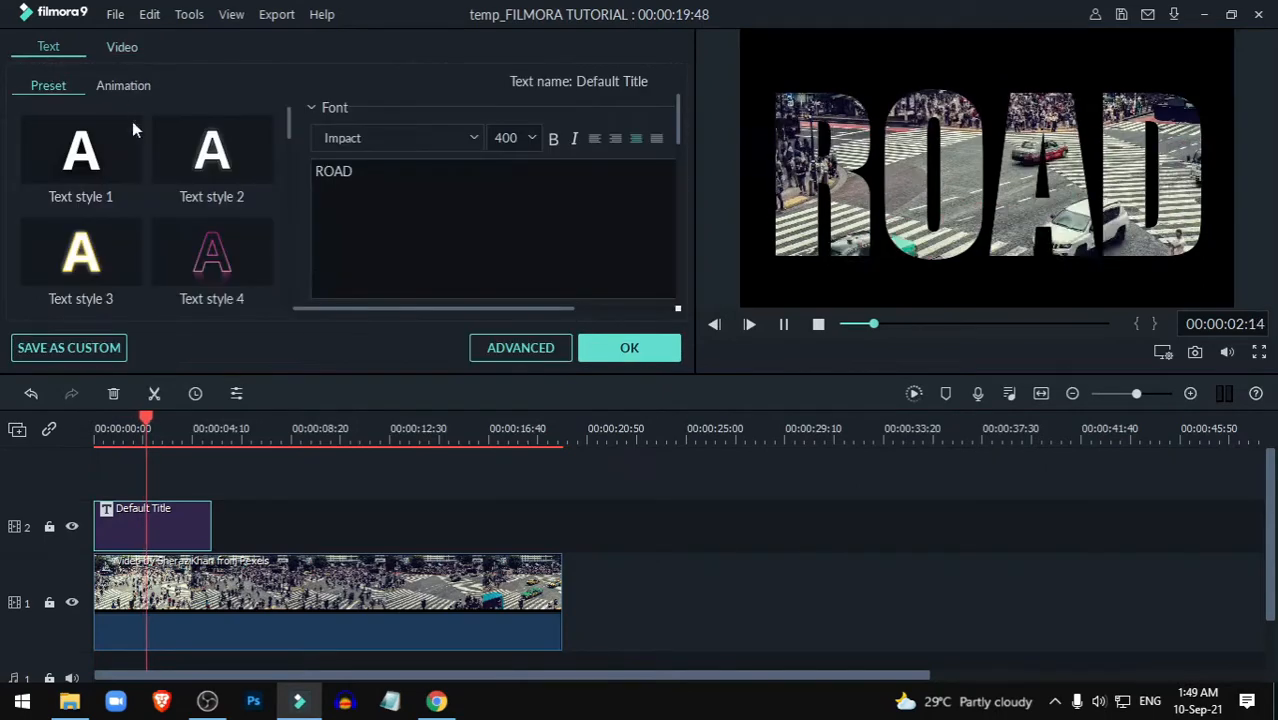
{"action": "left_click", "coordinate": [542, 353]}
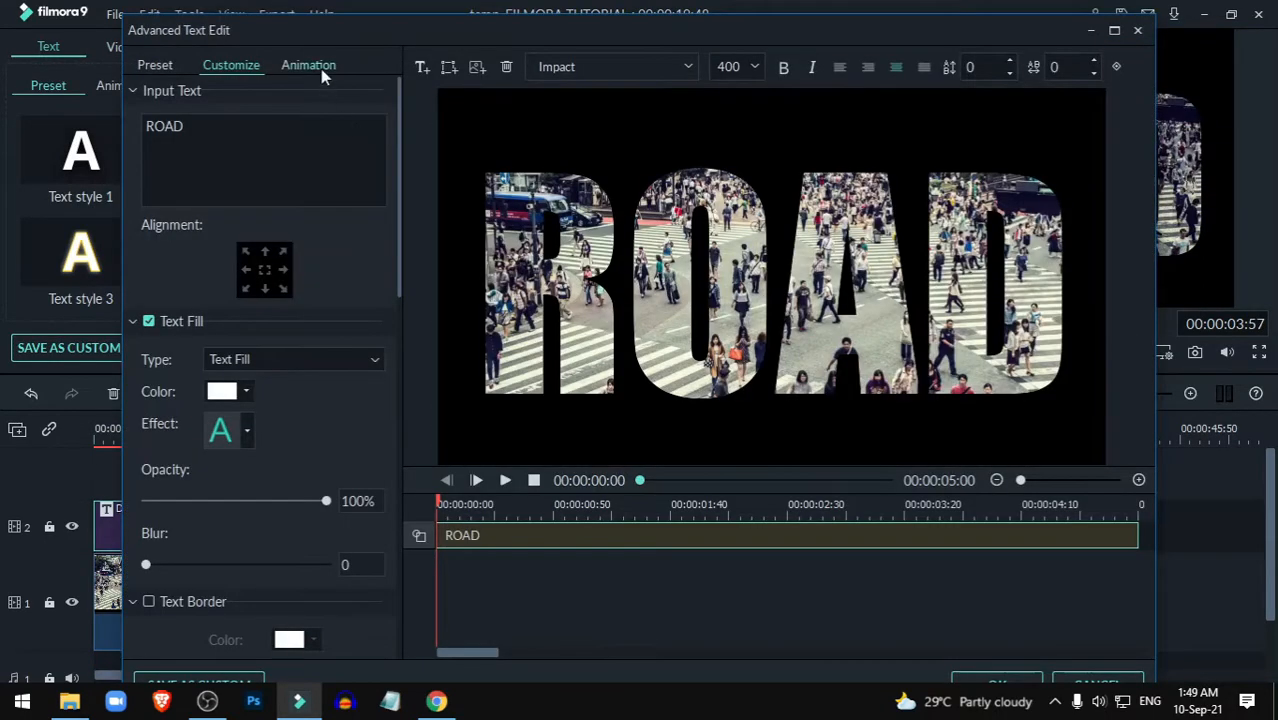
{"action": "left_click", "coordinate": [322, 72]}
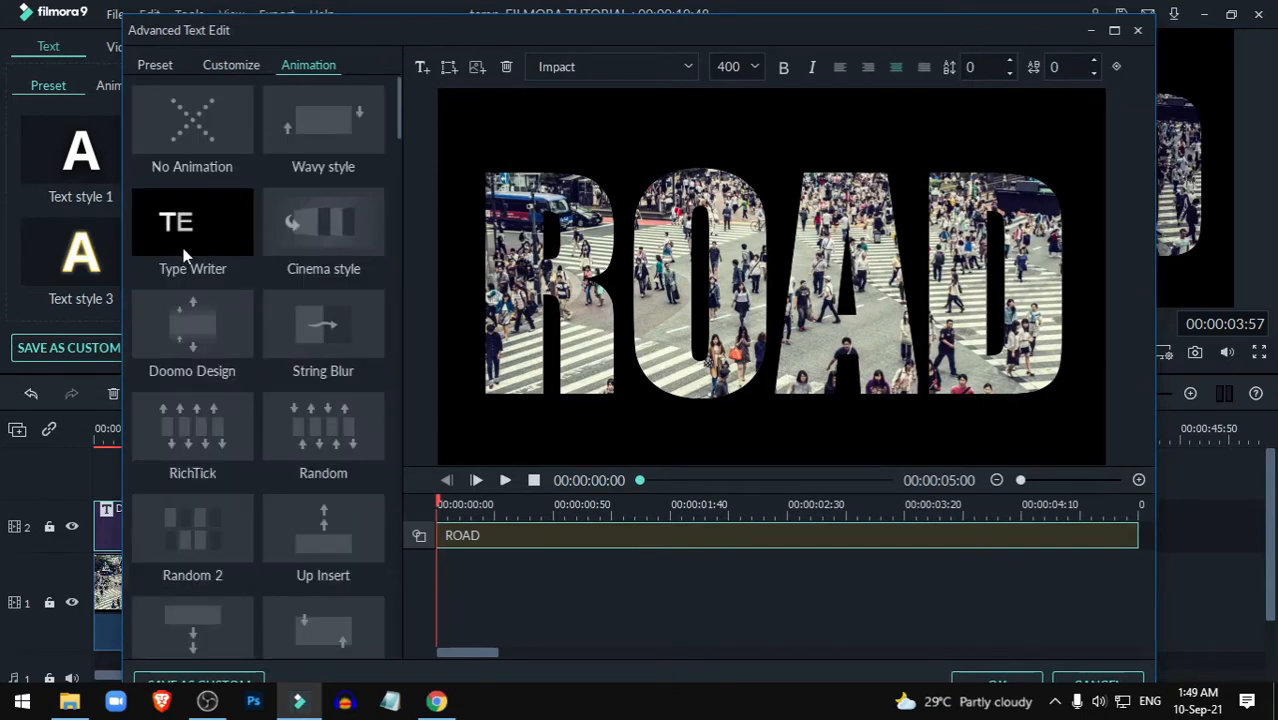
{"action": "left_click", "coordinate": [183, 248]}
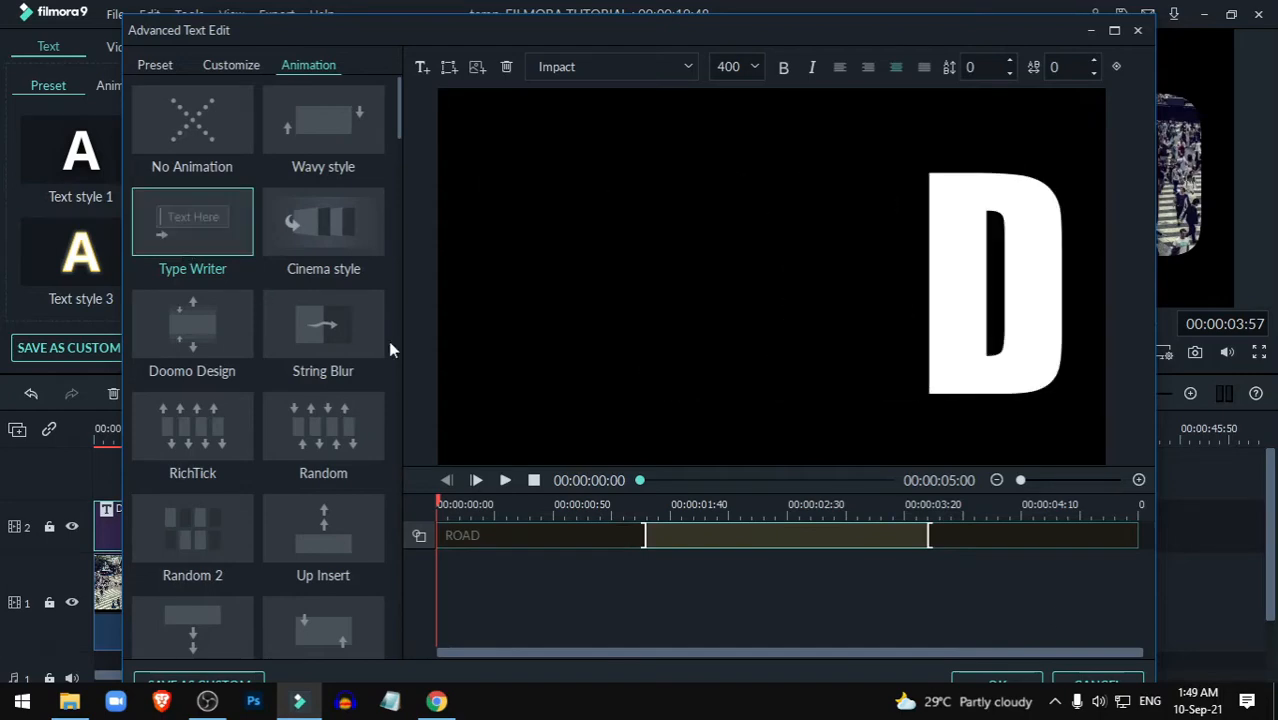
Stretch the Type Writer animation range to run from 00:00:00:39 to 00:00:04:57, apply it and play the title
{"action": "left_click_drag", "start_coordinate": [932, 537], "coordinate": [1134, 543]}
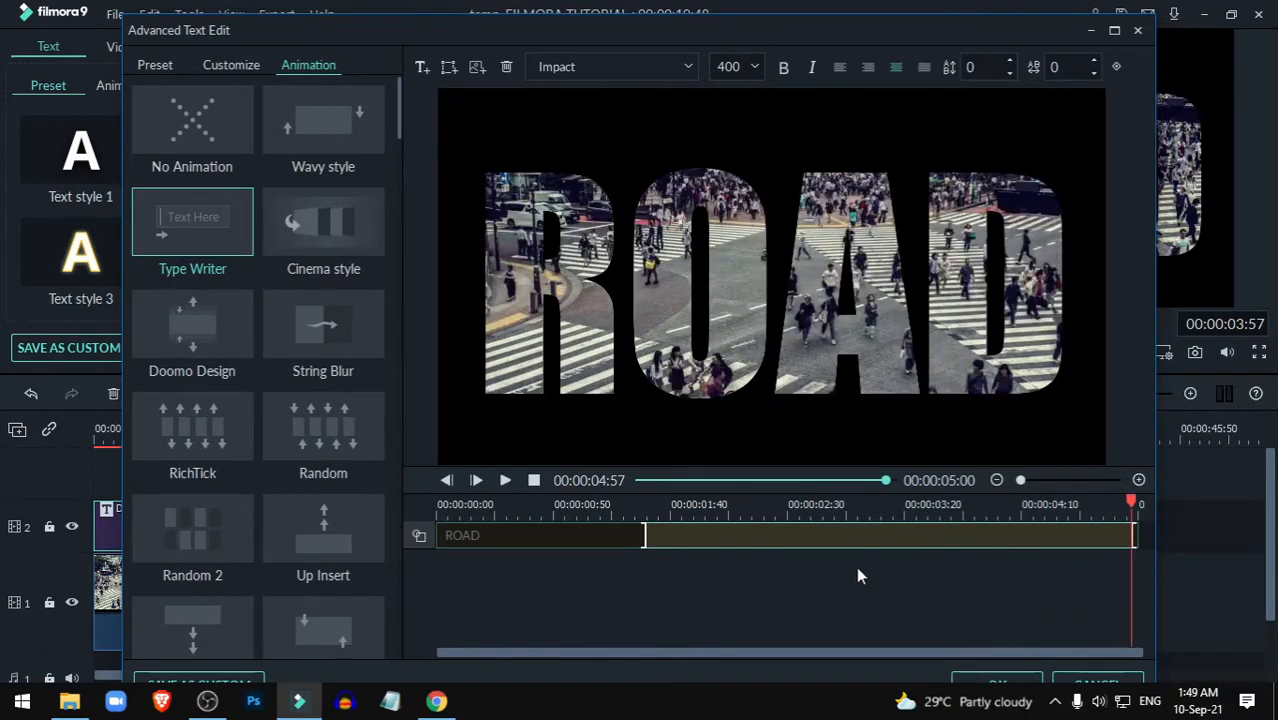
{"action": "left_click_drag", "start_coordinate": [646, 531], "coordinate": [524, 538]}
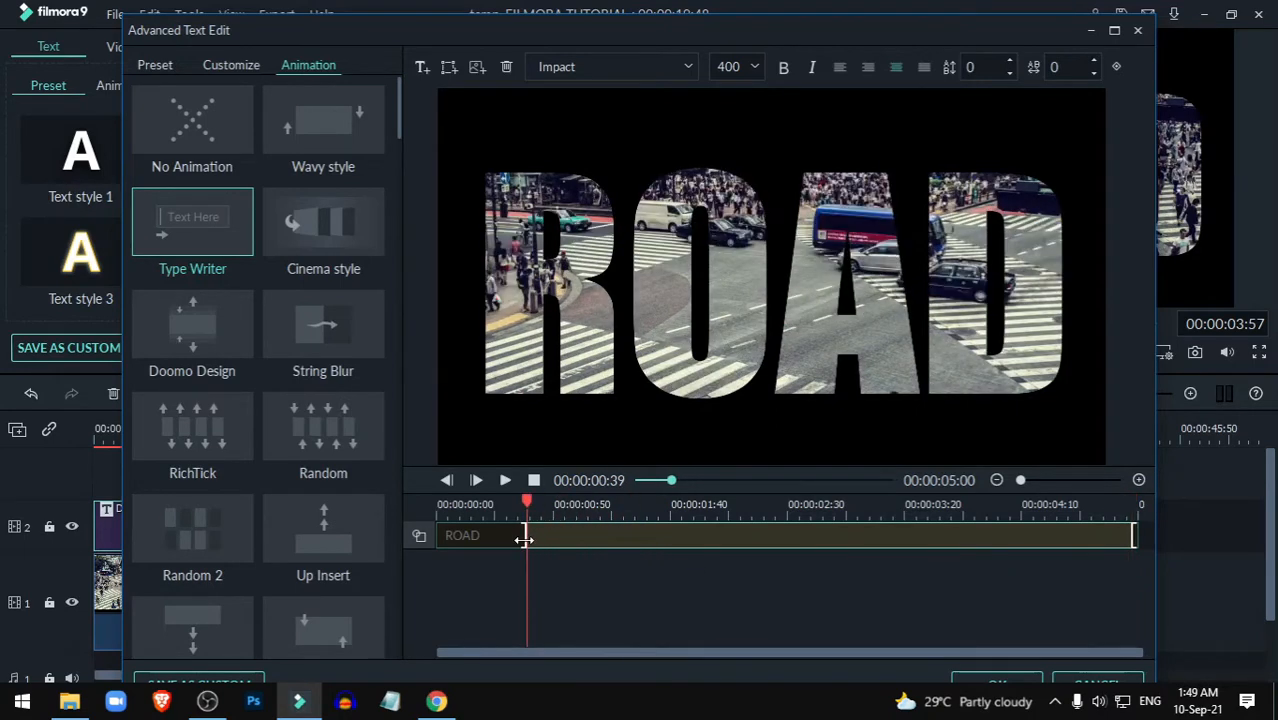
{"action": "left_click", "coordinate": [960, 684]}
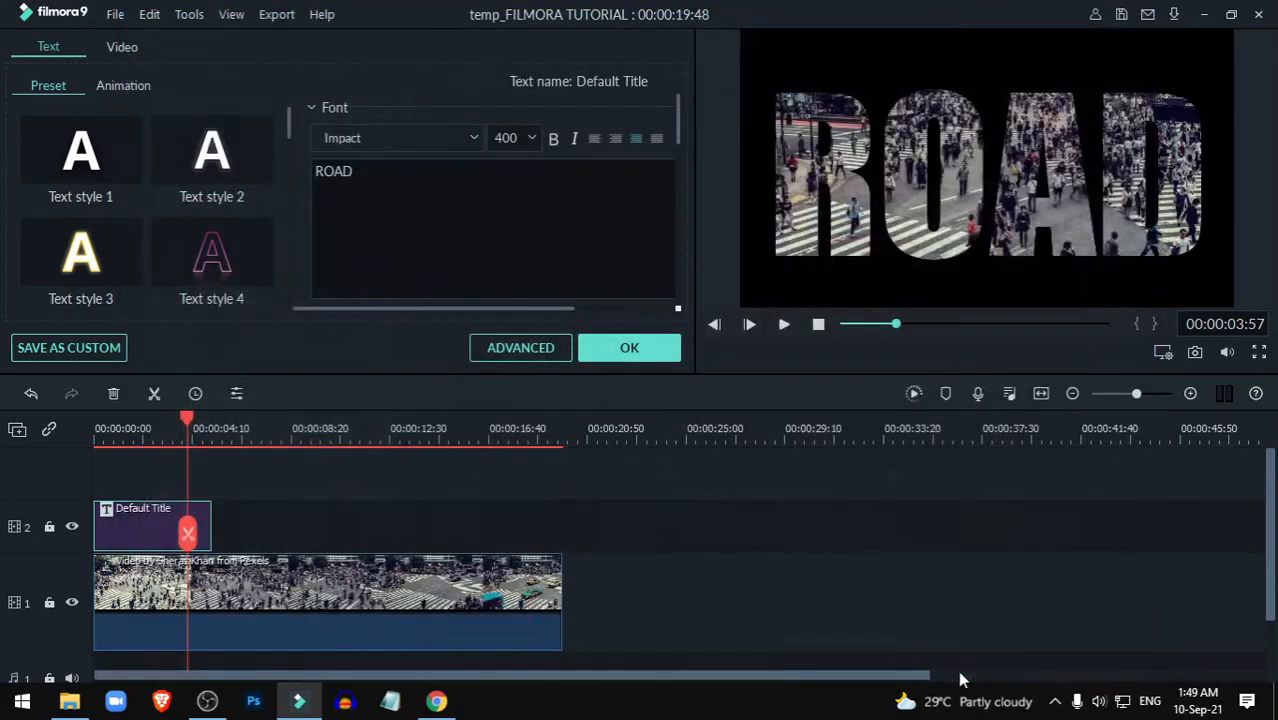
{"action": "left_click", "coordinate": [784, 325]}
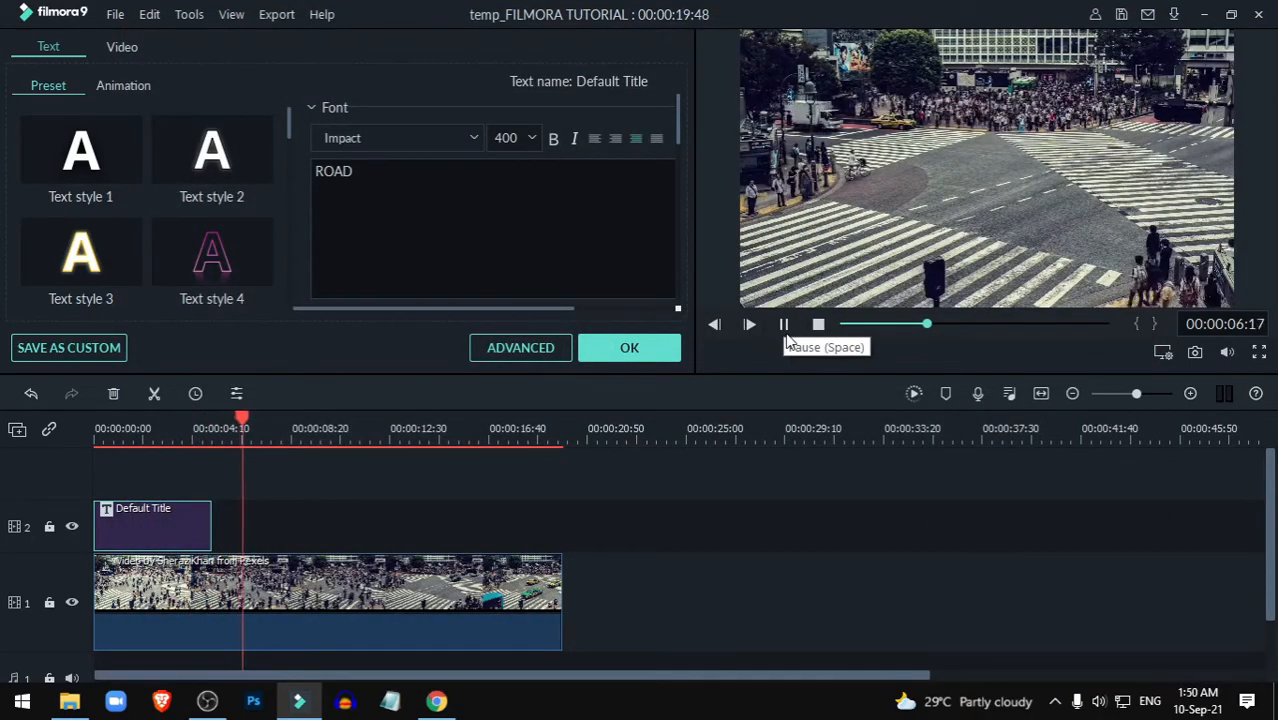
{"action": "left_click", "coordinate": [786, 338]}
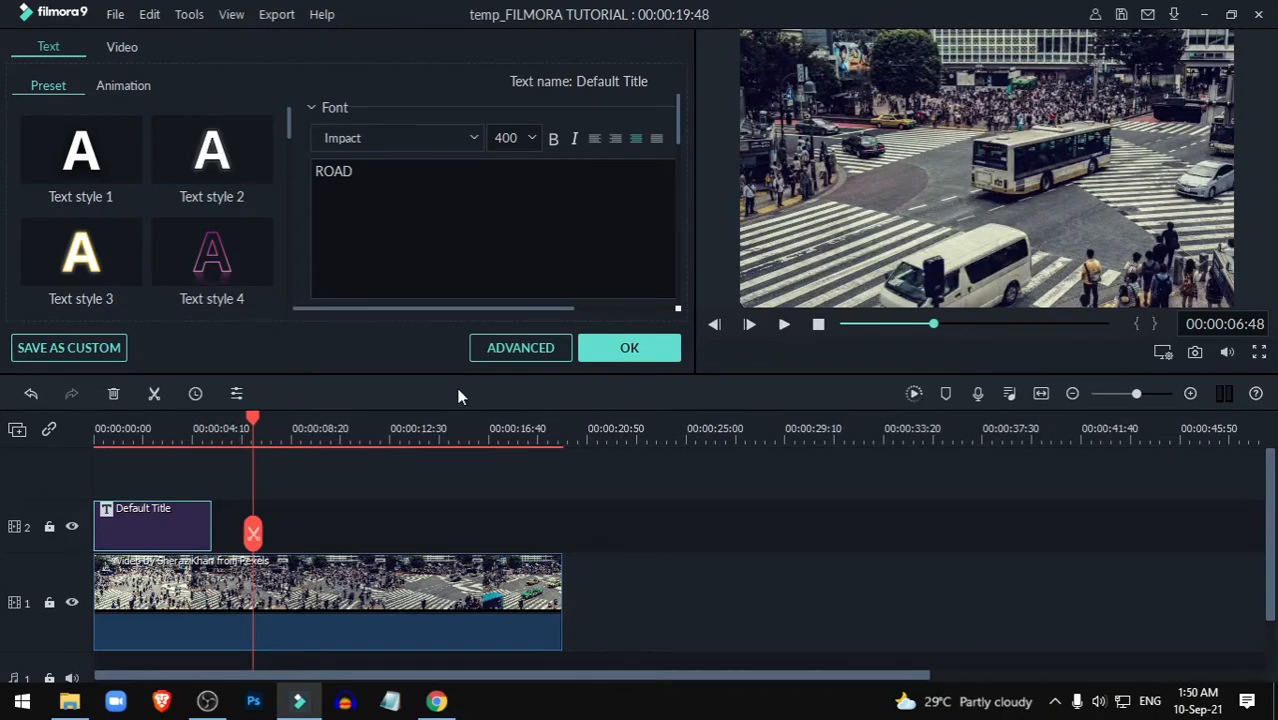
Save the ROAD title as a custom preset named VIDEO IN TEXT and close the title settings
{"action": "left_click", "coordinate": [50, 350]}
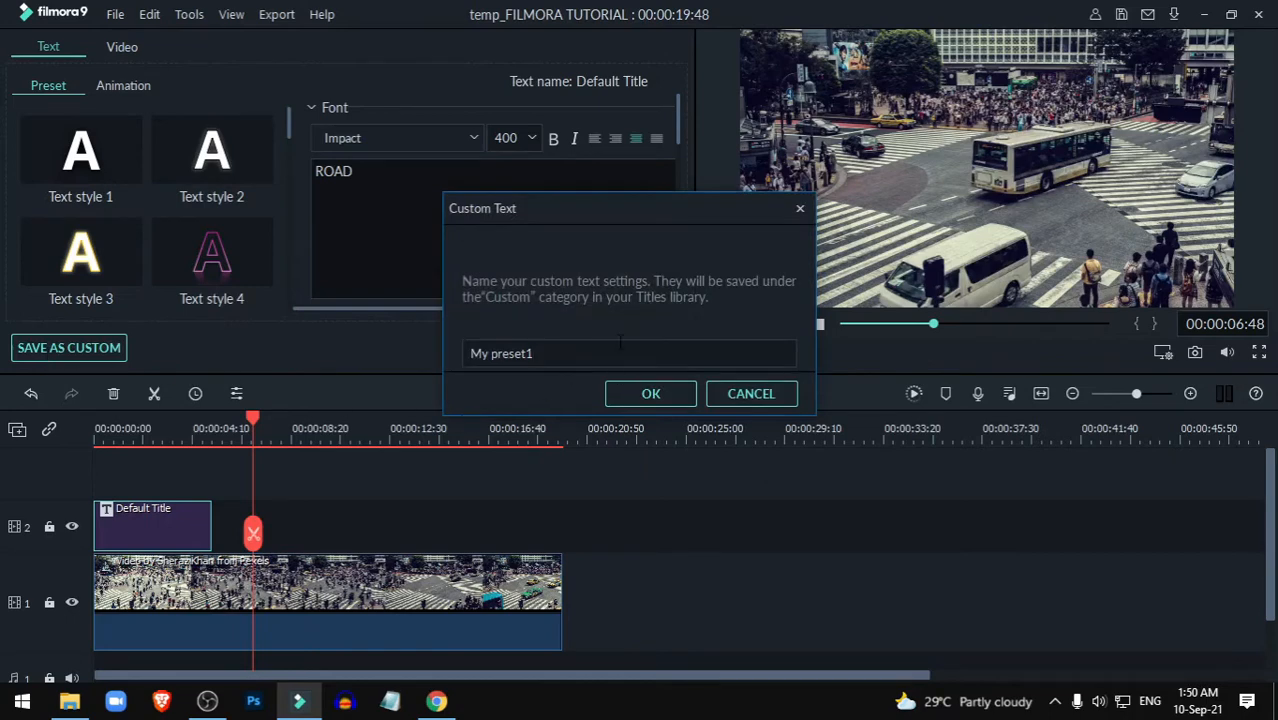
{"action": "key", "text": "ctrl+a"}
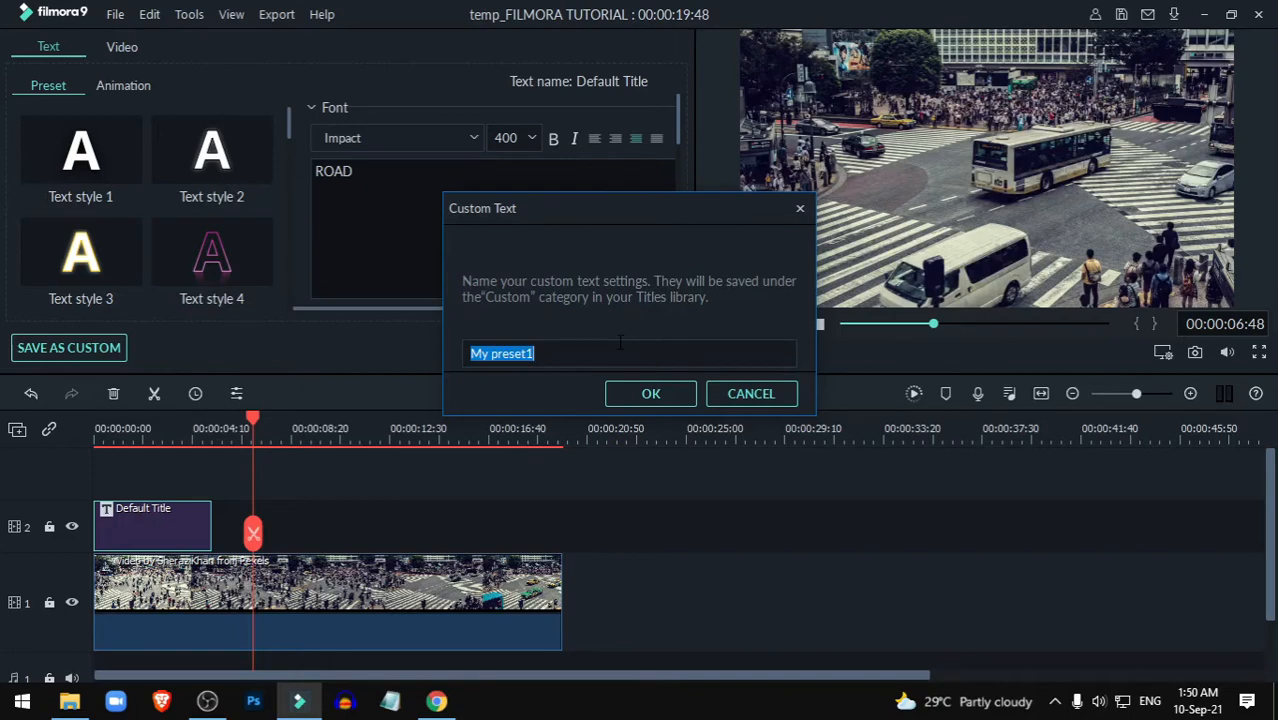
{"action": "type", "text": "vID"}
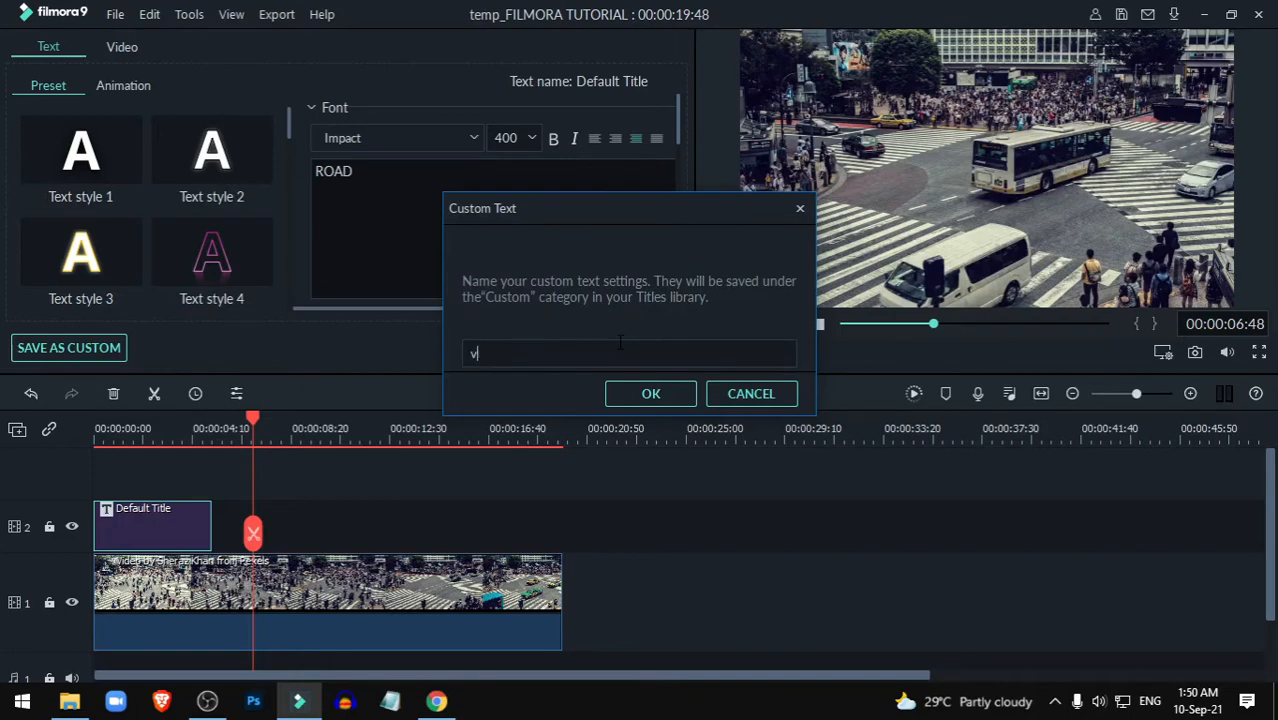
{"action": "key", "text": "BackSpace"}
{"action": "type", "text": "VIDEO IN TEXT"}
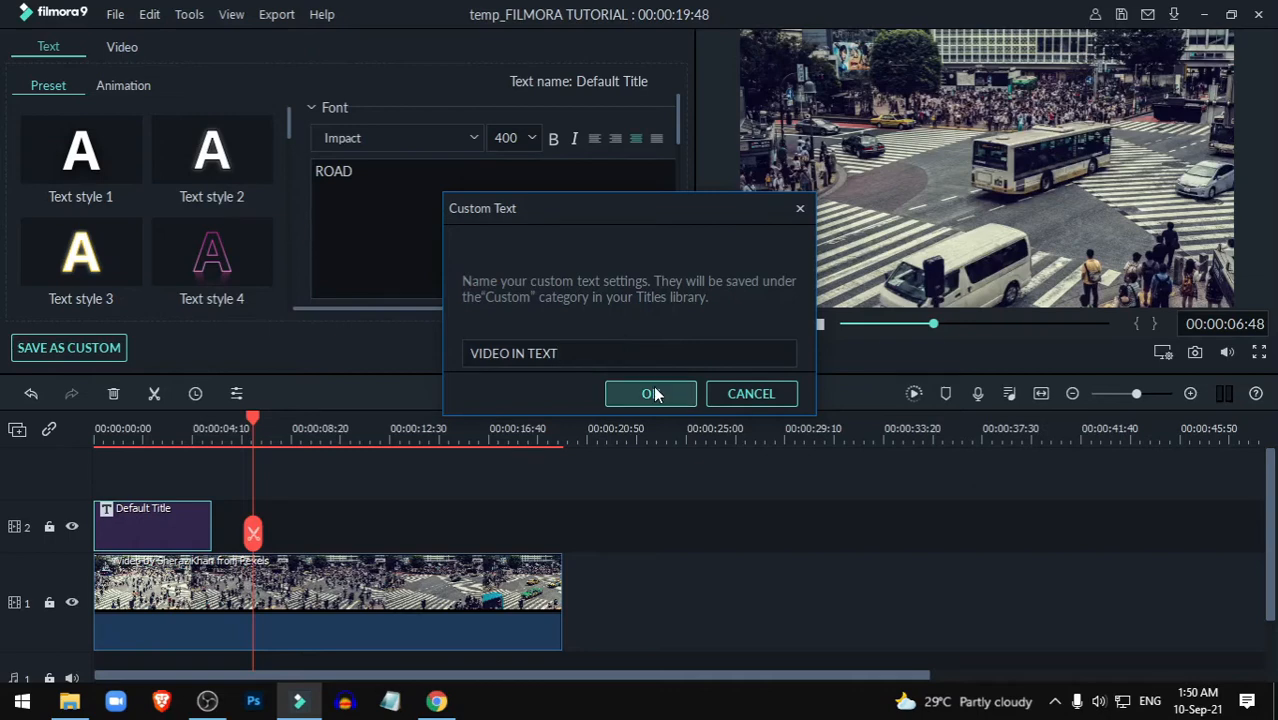
{"action": "left_click", "coordinate": [645, 392]}
{"action": "left_click", "coordinate": [648, 355]}
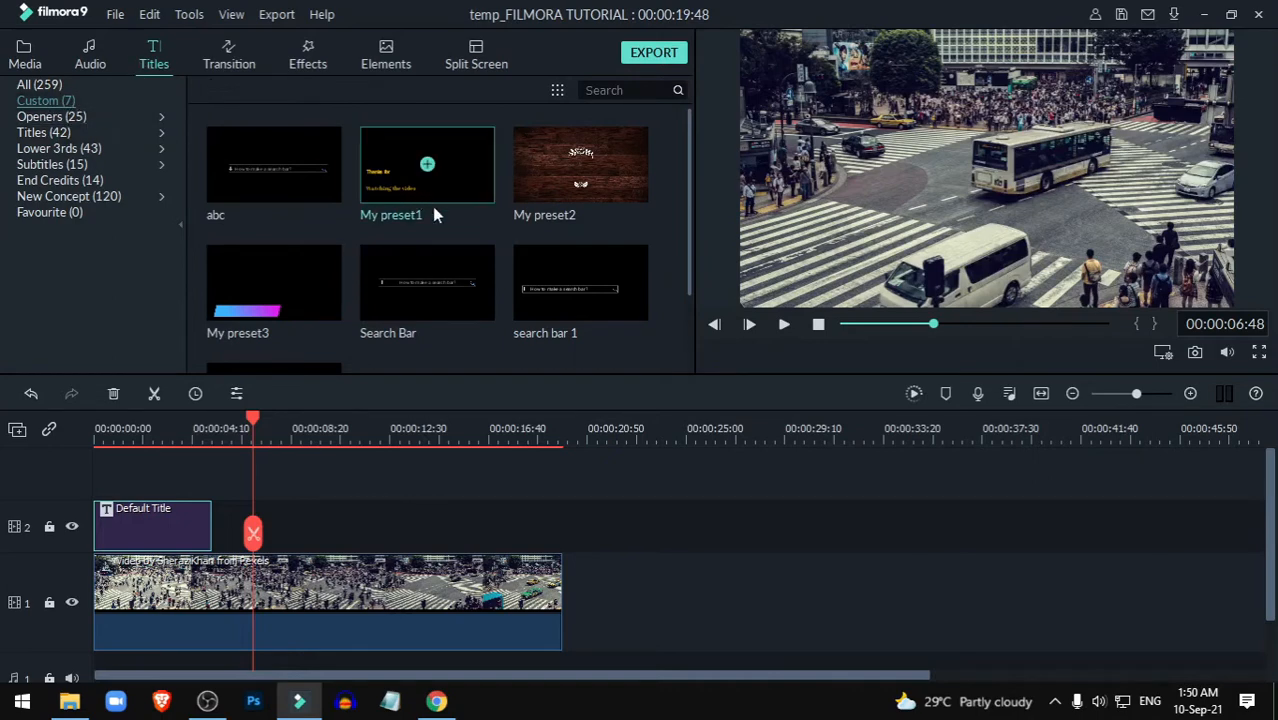
Place the custom VIDEO IN TEXT title on track 2 after the first title, starting at about 00:00:08:04
{"action": "scroll", "coordinate": [446, 220], "scroll_direction": "down", "scroll_amount": 2}
{"action": "scroll", "coordinate": [446, 220], "scroll_direction": "up", "scroll_amount": 2}
{"action": "scroll", "coordinate": [454, 261], "scroll_direction": "down", "scroll_amount": 2}
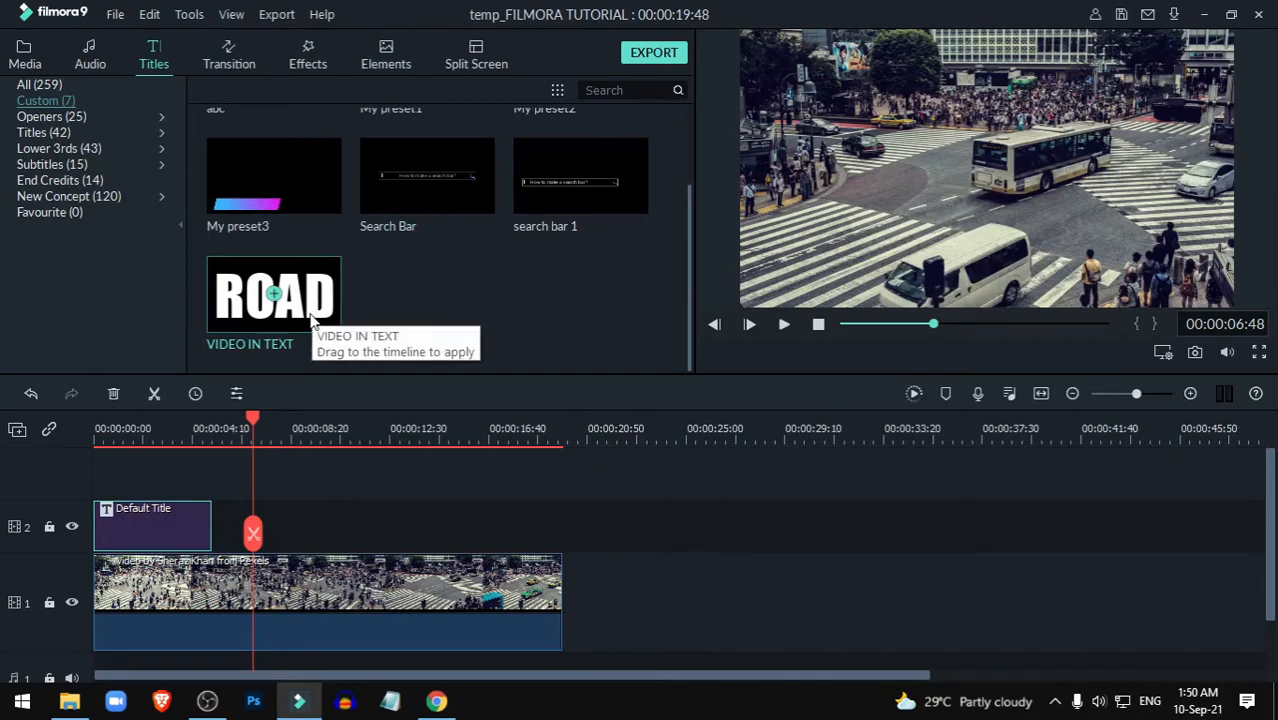
{"action": "left_click_drag", "start_coordinate": [312, 314], "coordinate": [287, 530]}
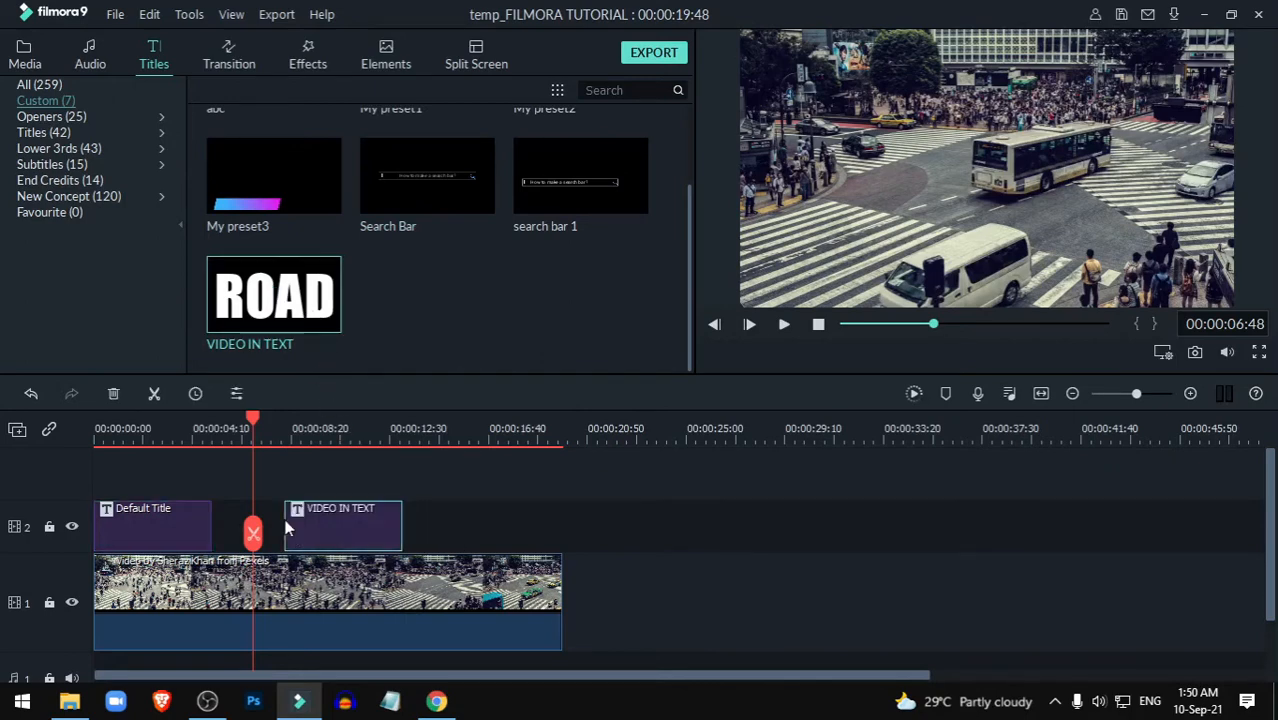
Change the text of the VIDEO IN TEXT title to TEST and play it over the clip
{"action": "double_click", "coordinate": [371, 529]}
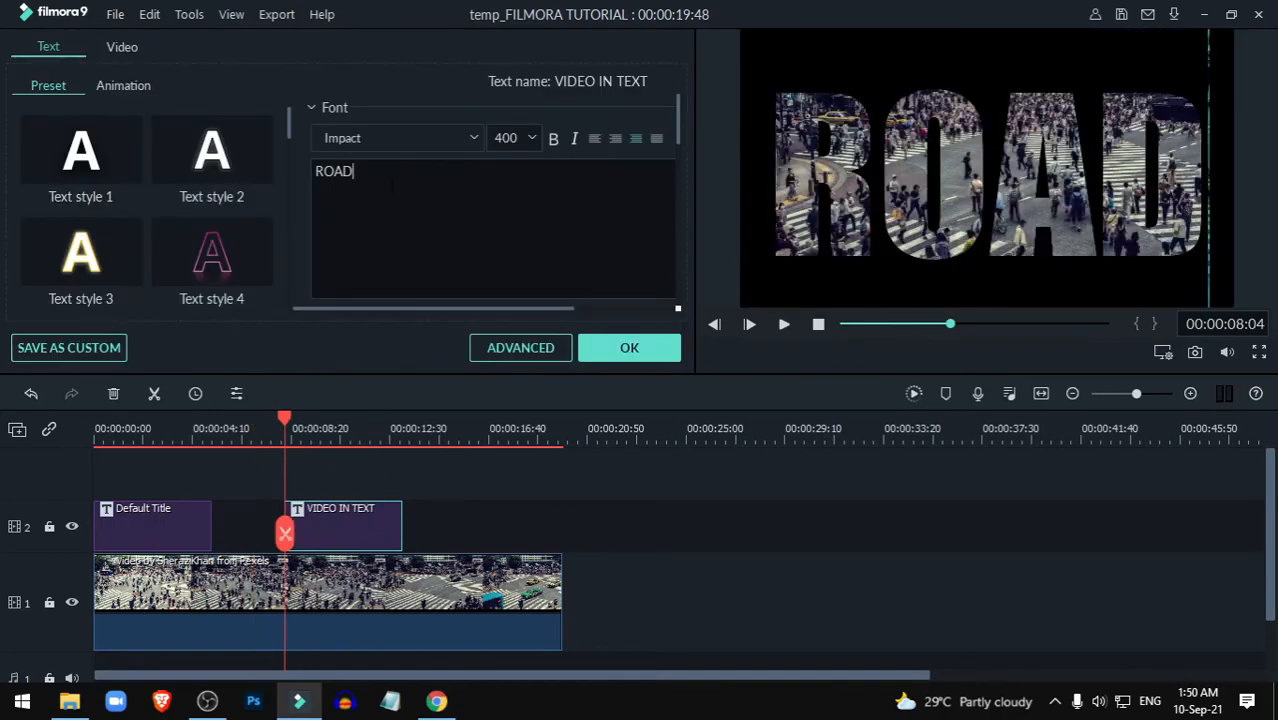
{"action": "key", "text": "ctrl+a"}
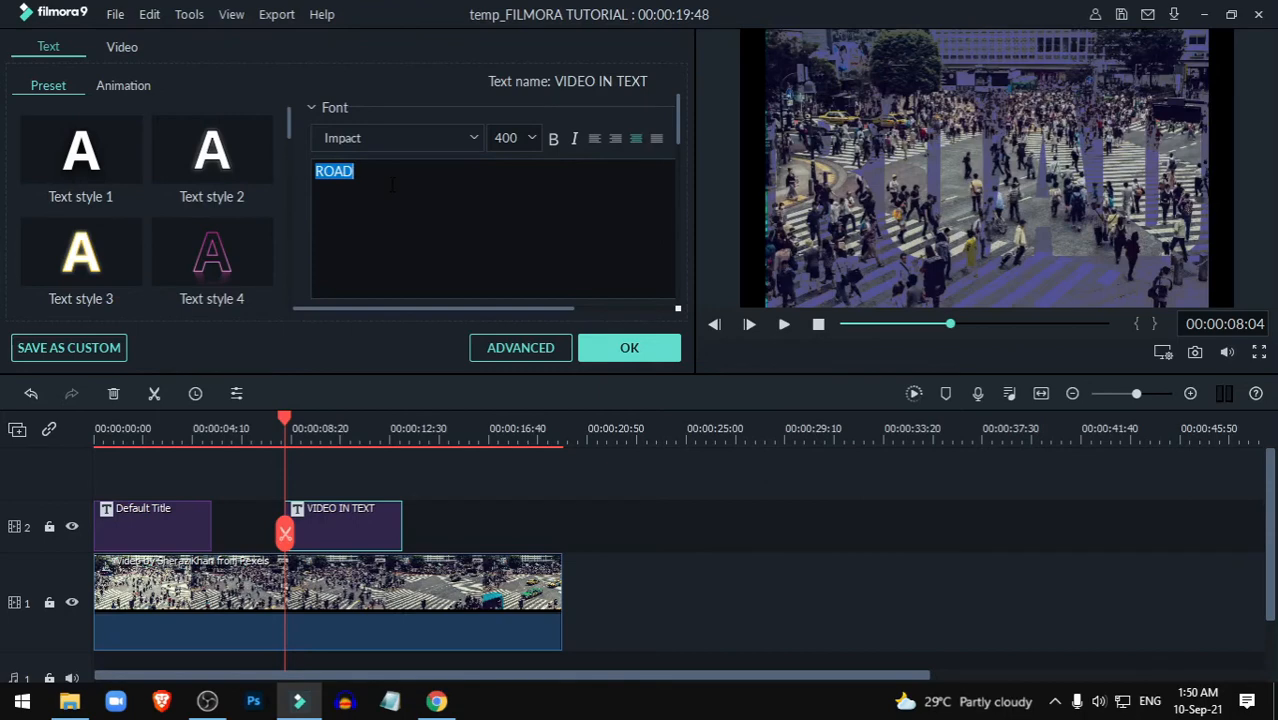
{"action": "type", "text": "TEST"}
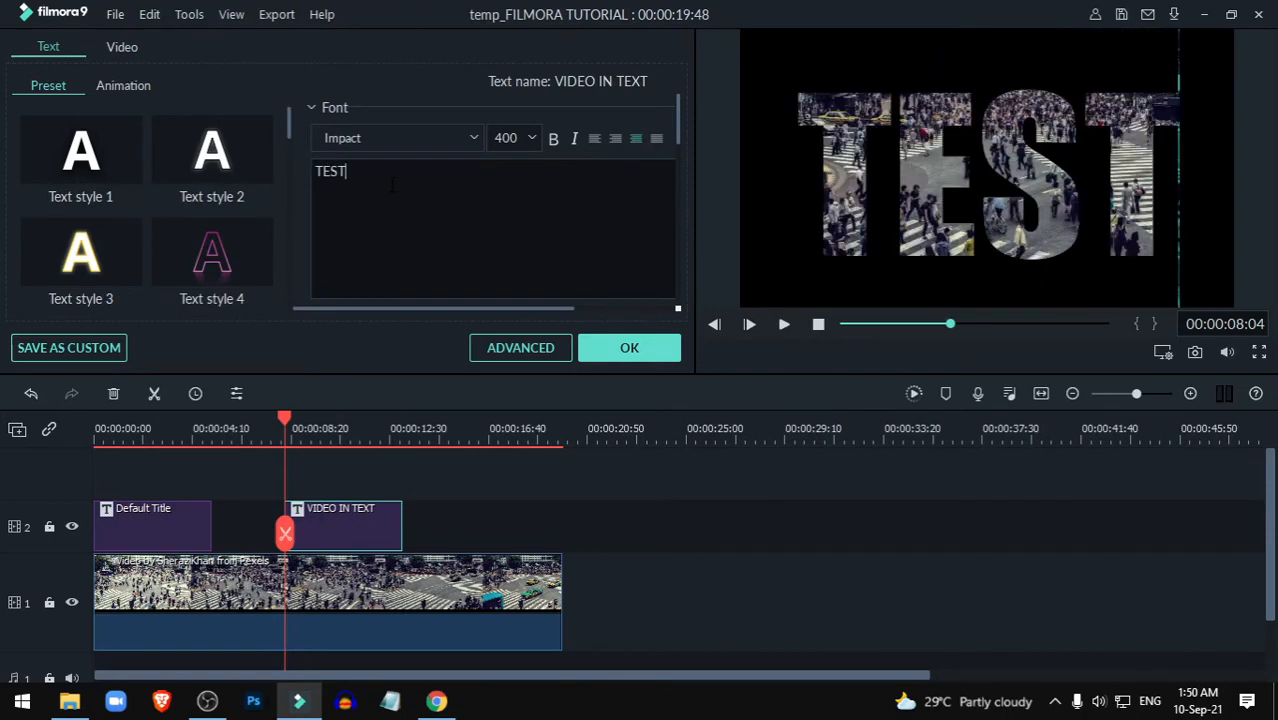
{"action": "left_click", "coordinate": [786, 324]}
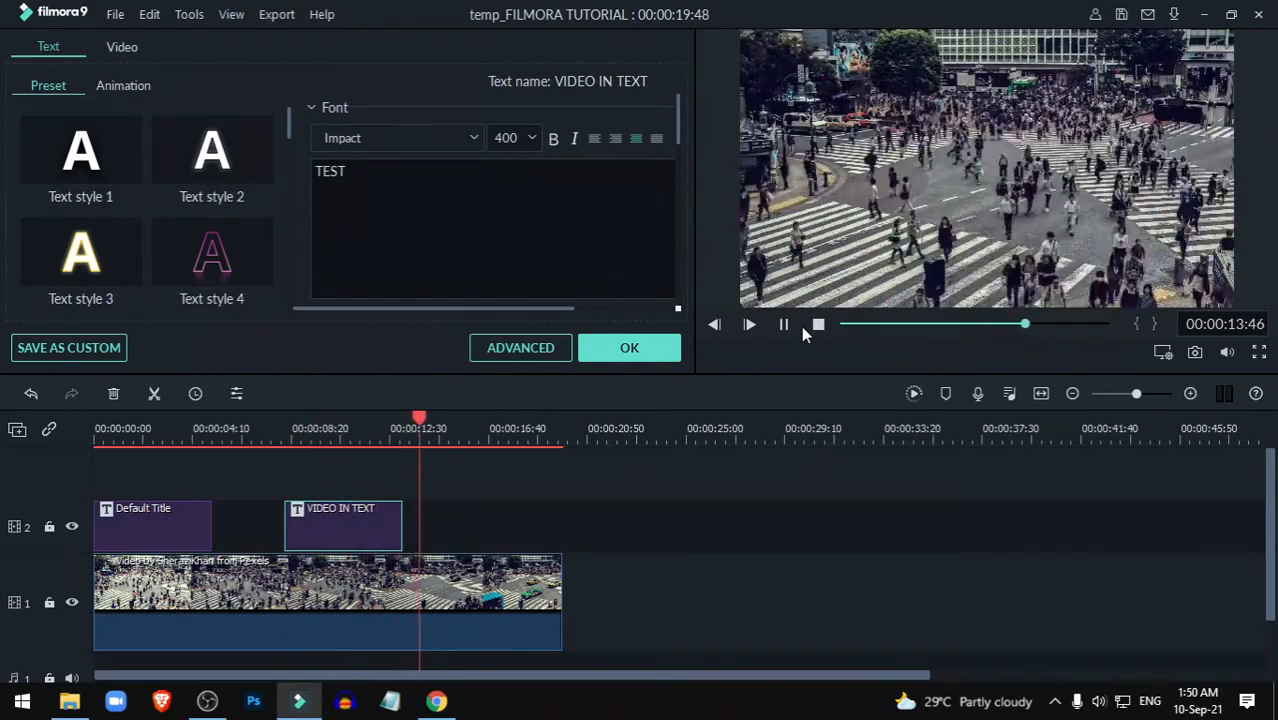
{"action": "left_click", "coordinate": [785, 324]}
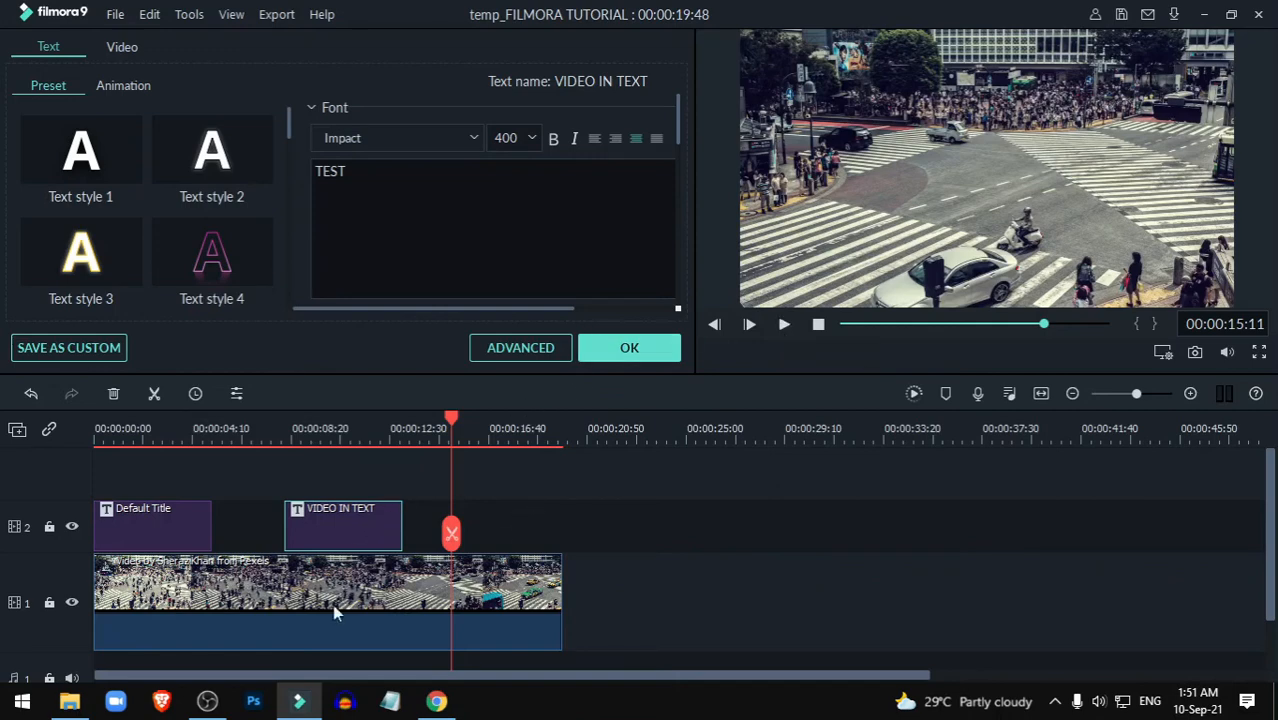
{"action": "left_click", "coordinate": [214, 706]}
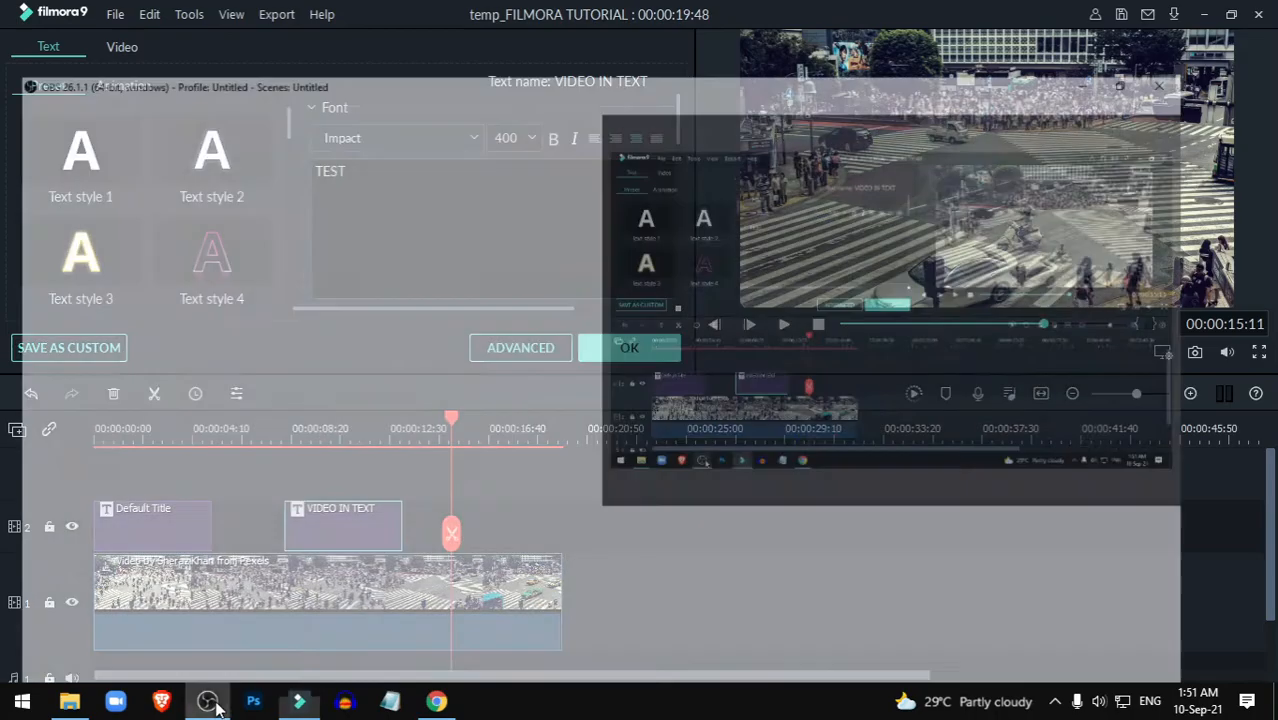
{"action": "left_click", "coordinate": [1183, 565]}
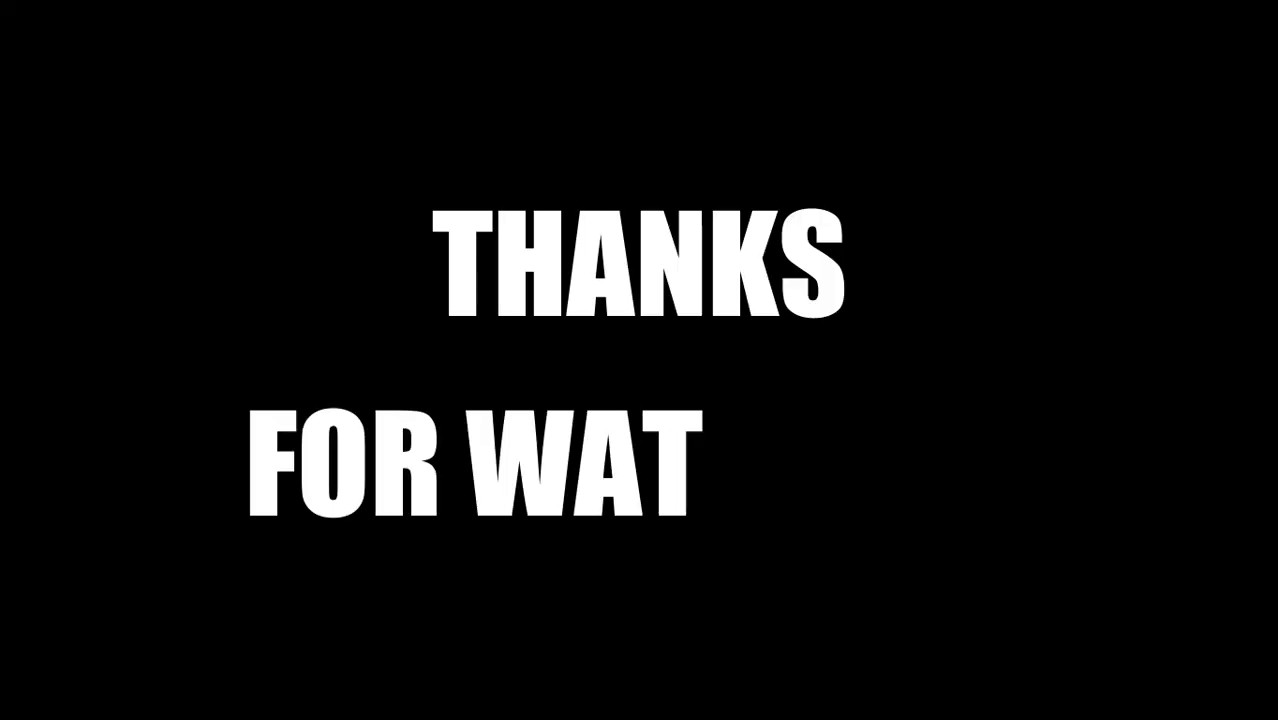